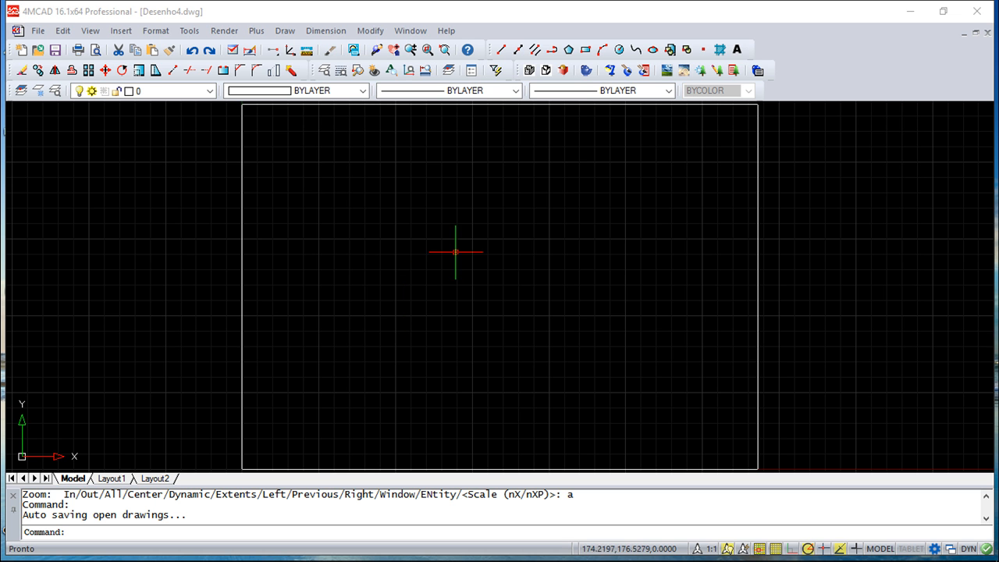
Open a second window for the drawing Desenho4.dwg and tile both windows vertically.
{"action": "left_click", "coordinate": [410, 31]}
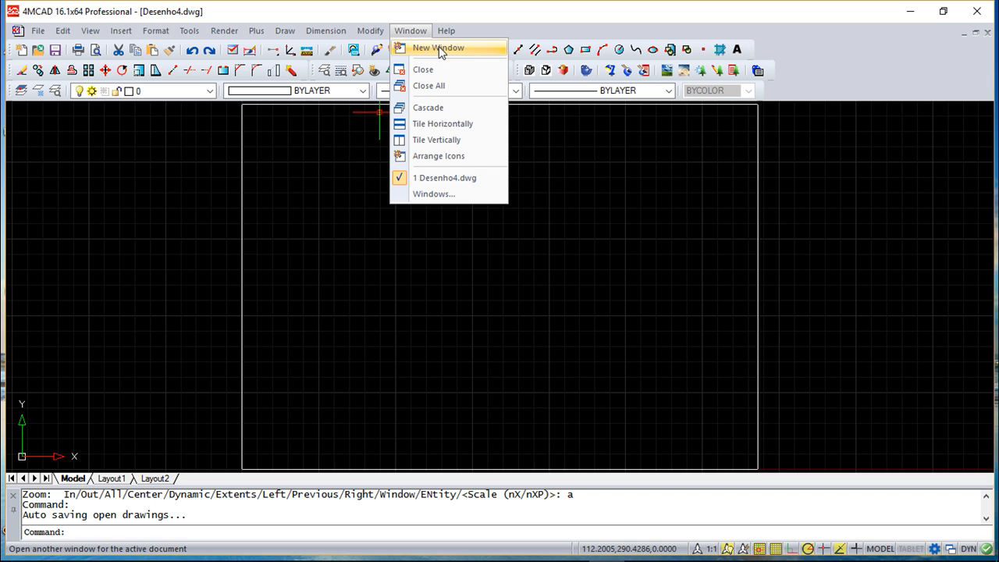
{"action": "left_click", "coordinate": [437, 47]}
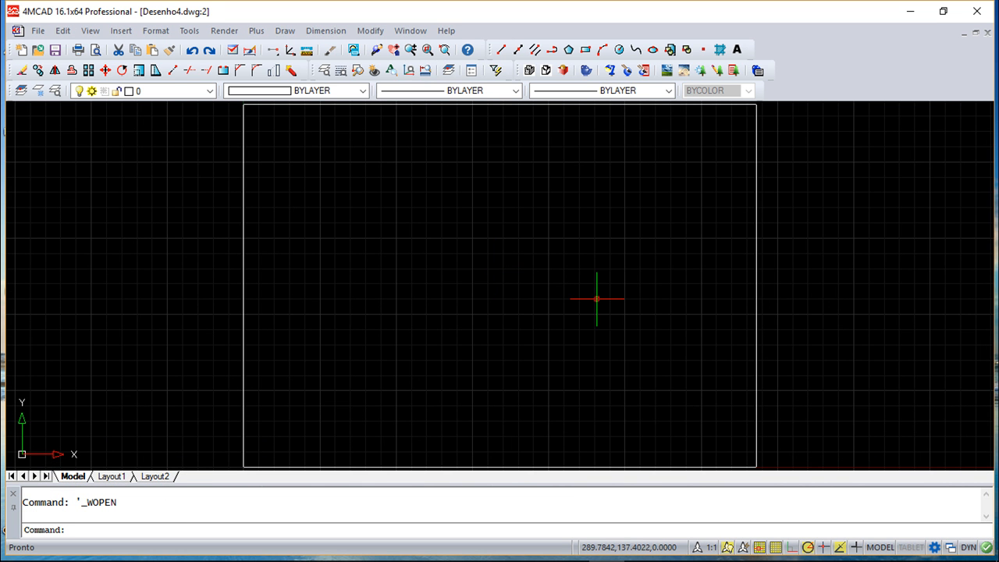
{"action": "left_click", "coordinate": [412, 32]}
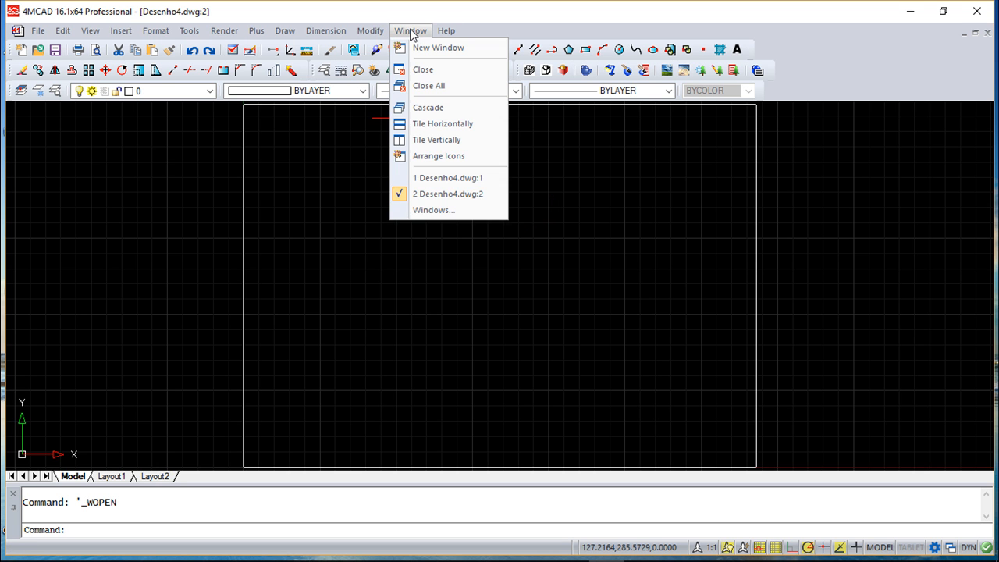
{"action": "left_click", "coordinate": [447, 141]}
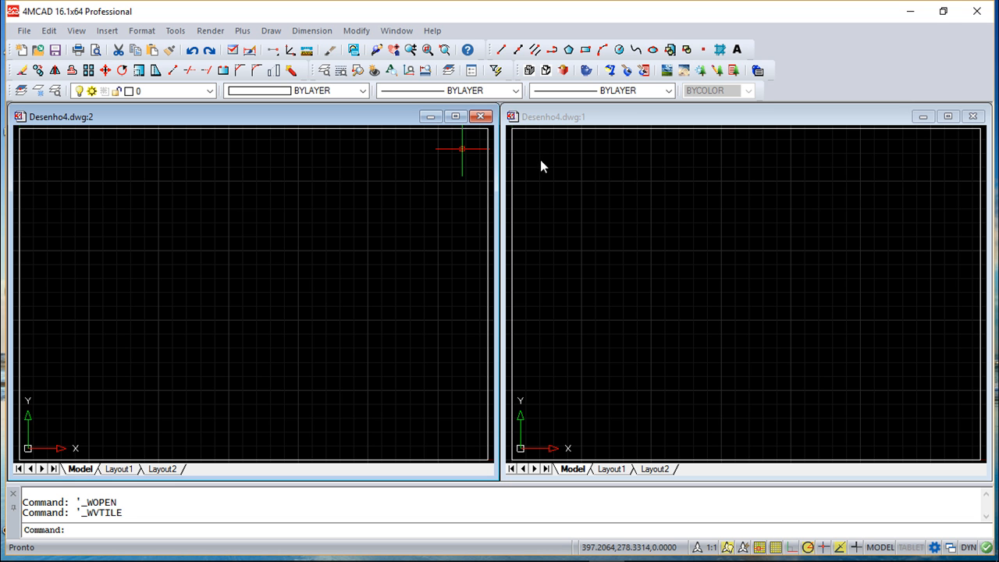
Close the second window, Desenho4.dwg:2, and maximize the remaining drawing window.
{"action": "left_click", "coordinate": [480, 116]}
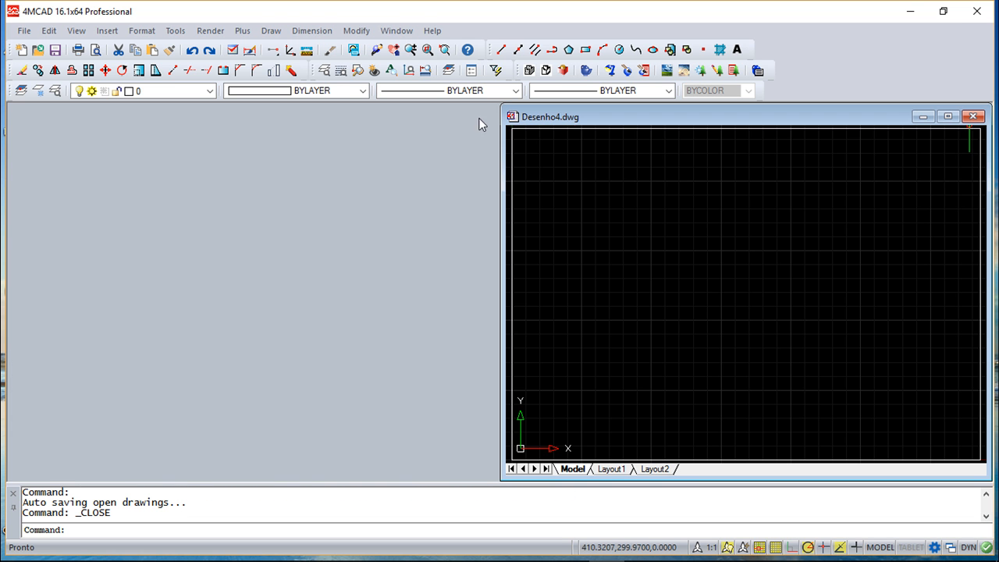
{"action": "left_click", "coordinate": [948, 116]}
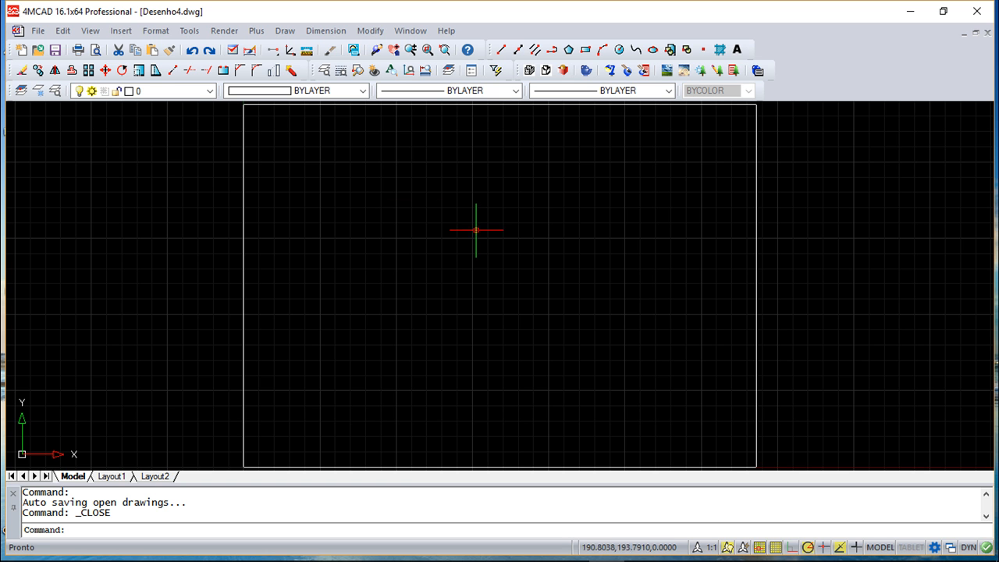
Divide model space into three tiled viewports using the Right arrangement for the large viewport.
{"action": "left_click", "coordinate": [91, 32]}
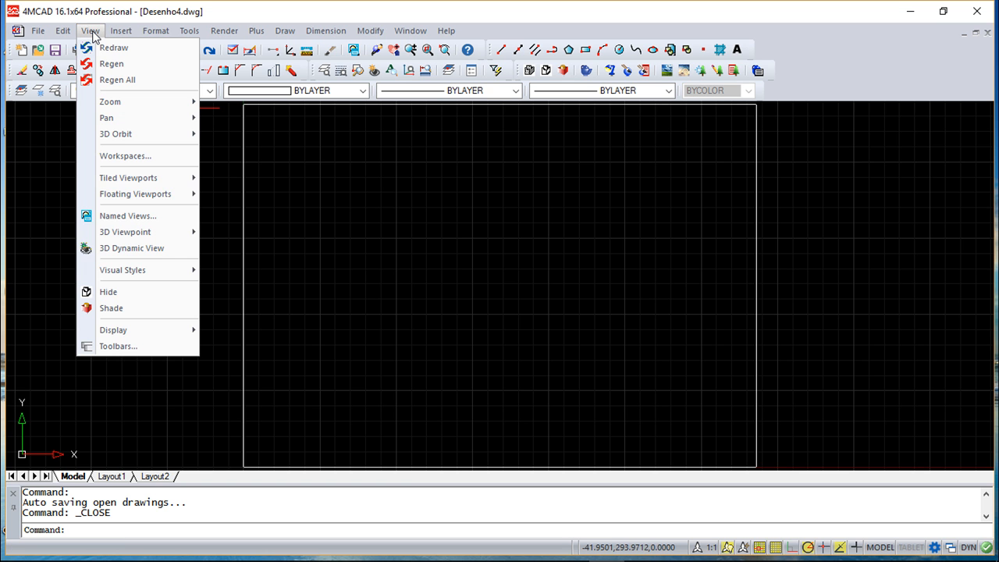
{"action": "mouse_move", "coordinate": [143, 182]}
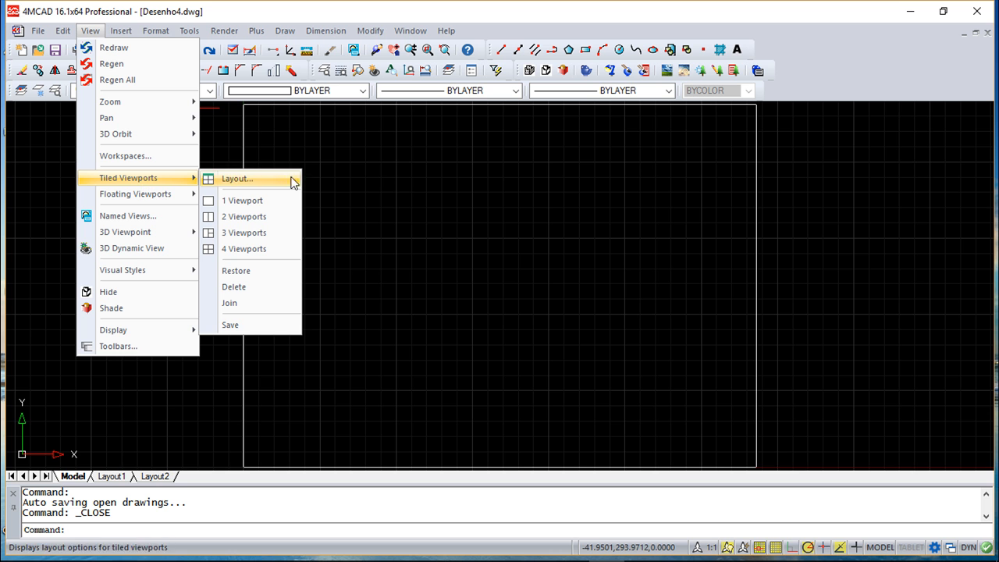
{"action": "left_click", "coordinate": [247, 234]}
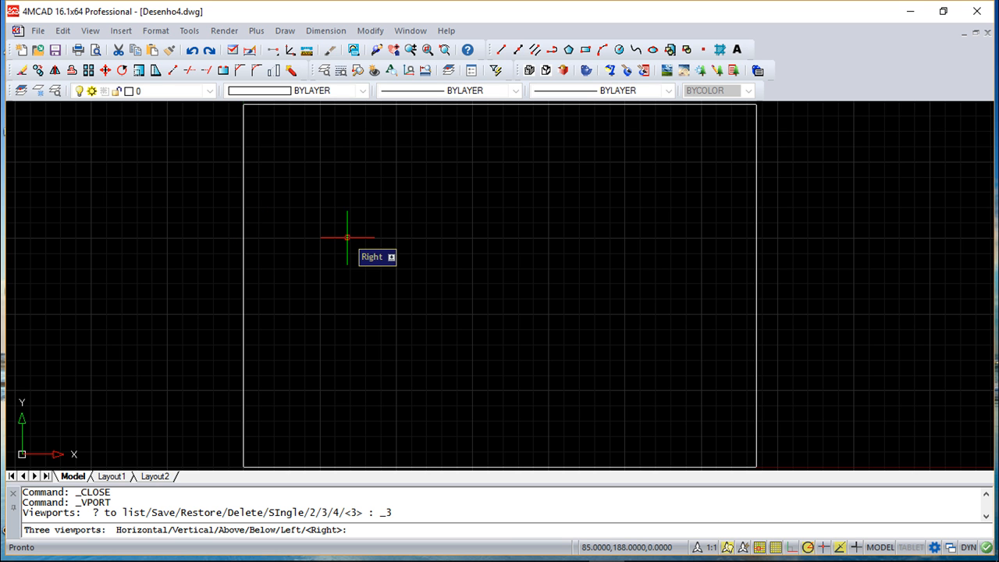
{"action": "key", "text": "Return"}
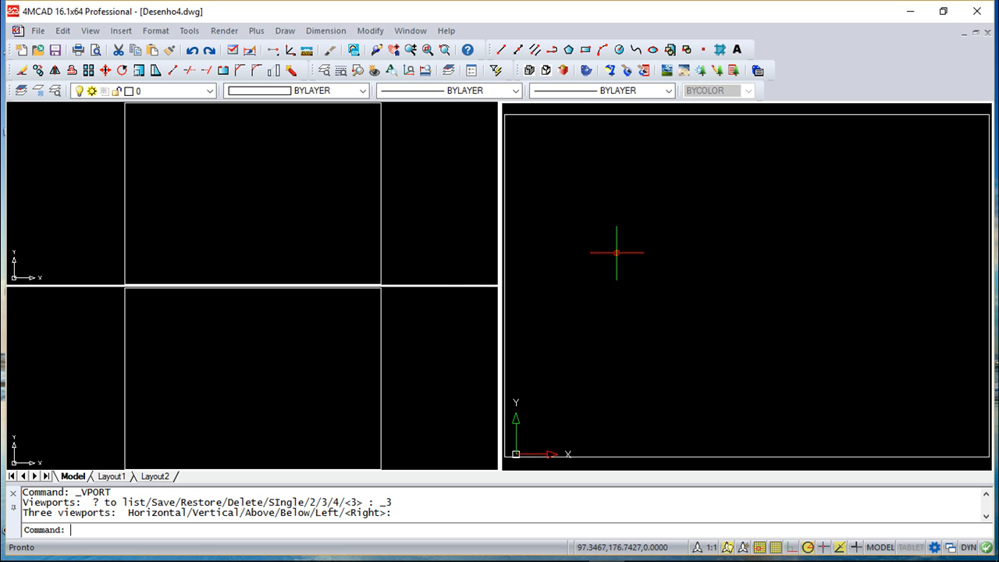
In the large right viewport, draw a circle with a radius of about 59 inside the rectangle, left of its centre.
{"action": "left_click", "coordinate": [712, 202]}
{"action": "key", "text": "Escape"}
{"action": "key", "text": "Escape"}
{"action": "scroll", "coordinate": [695, 255], "scroll_direction": "up", "scroll_amount": 1}
{"action": "scroll", "coordinate": [695, 255], "scroll_direction": "down", "scroll_amount": 2}
{"action": "scroll", "coordinate": [693, 253], "scroll_direction": "up", "scroll_amount": 1}
{"action": "middle_click_drag", "start_coordinate": [701, 261], "coordinate": [726, 277]}
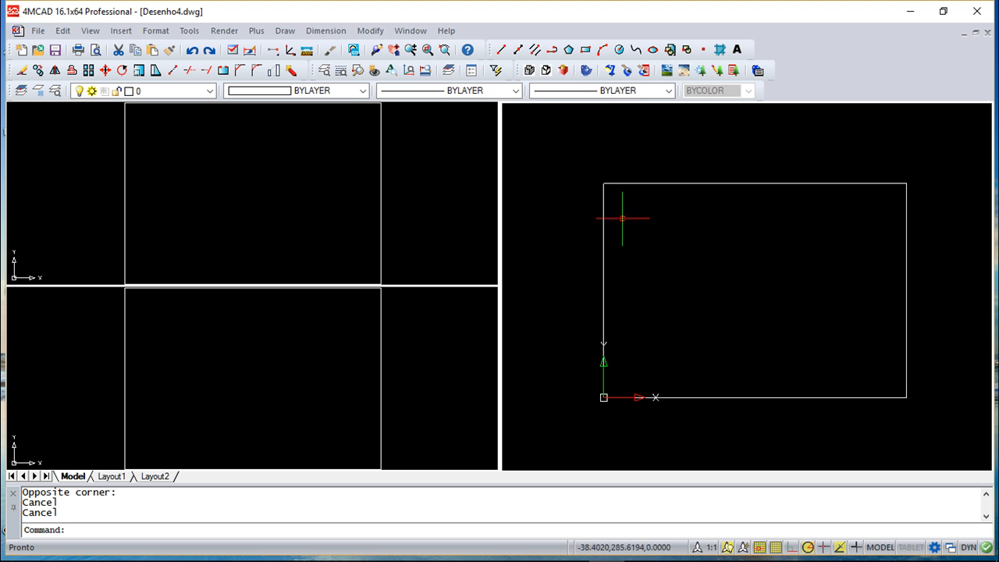
{"action": "left_click", "coordinate": [621, 52]}
{"action": "left_click", "coordinate": [737, 278]}
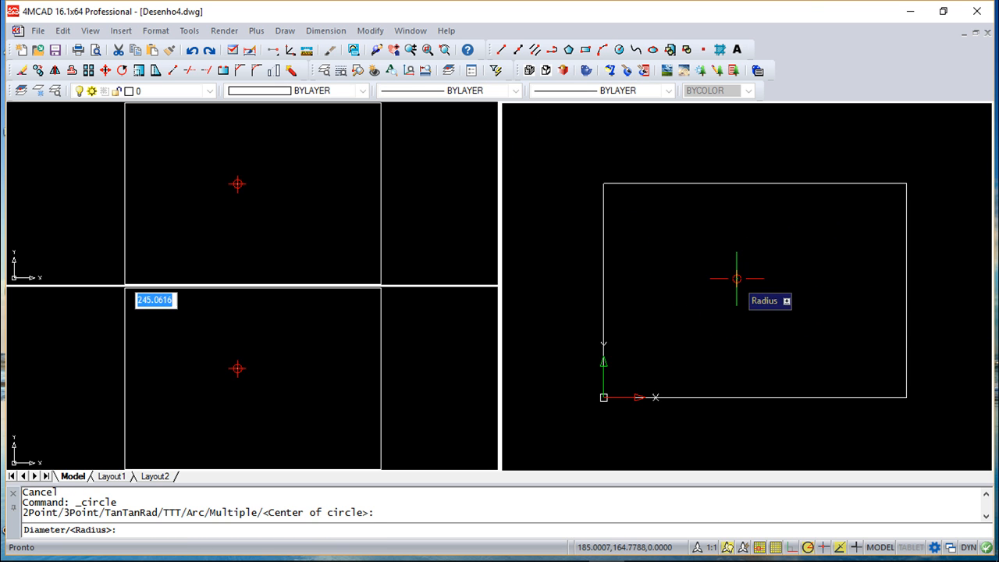
{"action": "left_click", "coordinate": [759, 315]}
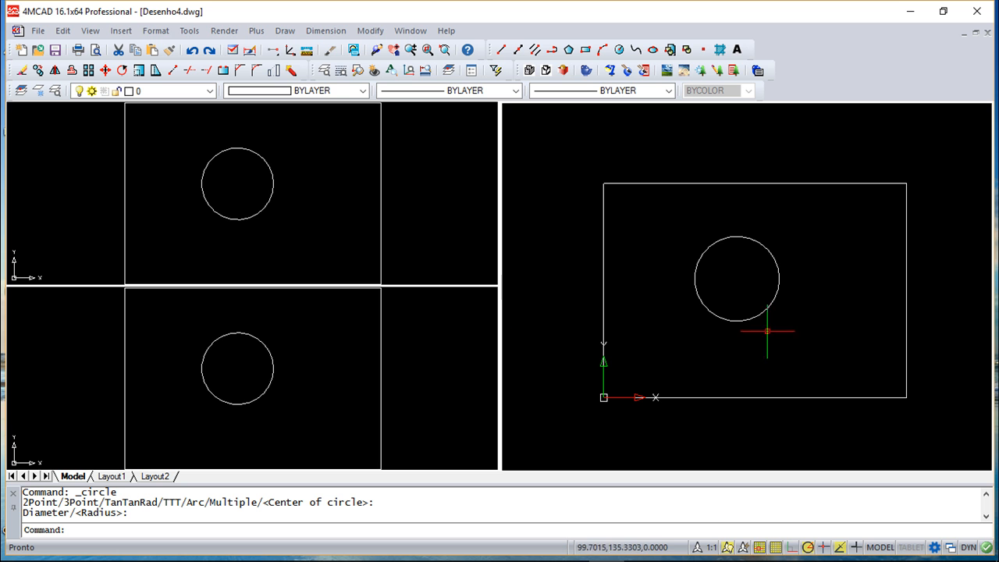
Make the lower-left viewport current, return model space to a single viewport and zoom to All.
{"action": "left_click", "coordinate": [311, 341]}
{"action": "scroll", "coordinate": [316, 341], "scroll_direction": "up", "scroll_amount": 3}
{"action": "scroll", "coordinate": [316, 341], "scroll_direction": "down", "scroll_amount": 1}
{"action": "middle_click_drag", "start_coordinate": [316, 341], "coordinate": [256, 401]}
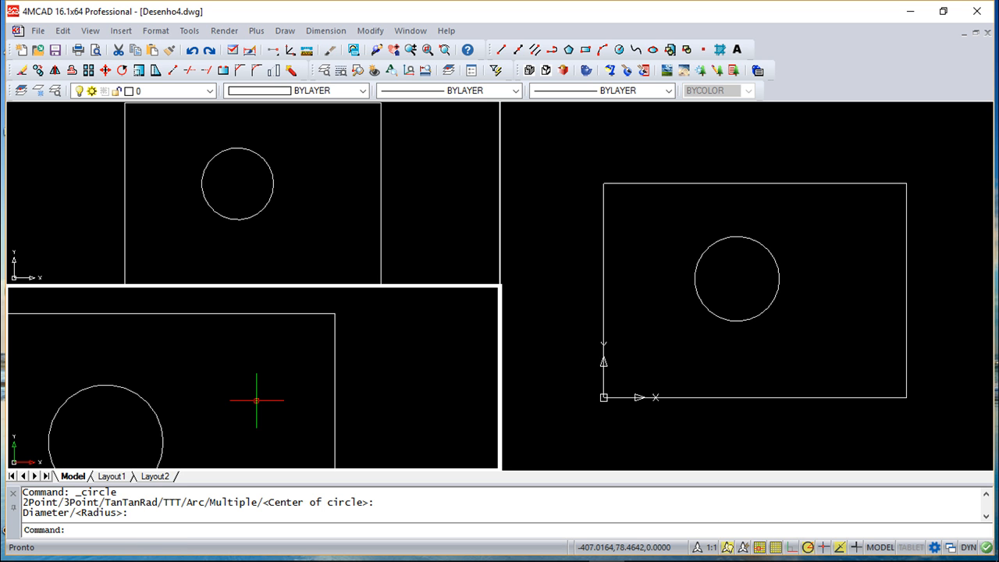
{"action": "left_click", "coordinate": [91, 32]}
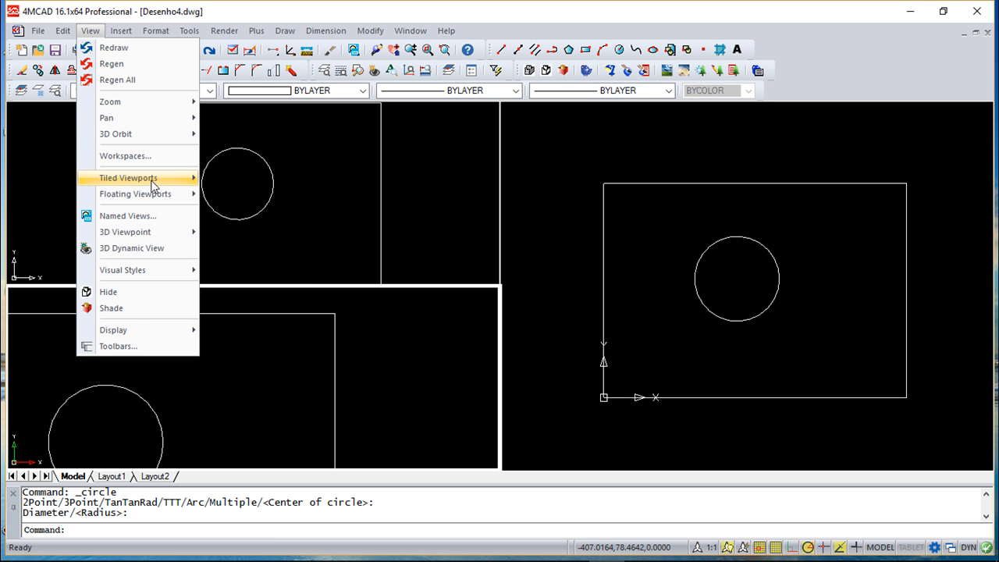
{"action": "mouse_move", "coordinate": [152, 181]}
{"action": "left_click", "coordinate": [258, 202]}
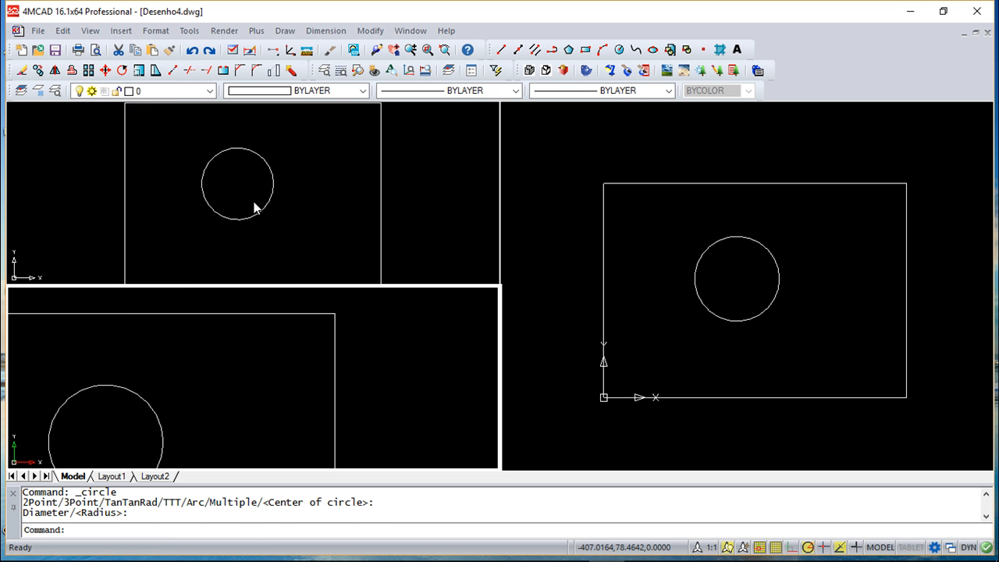
{"action": "type", "text": "z"}
{"action": "key", "text": "Return"}
{"action": "type", "text": "a"}
{"action": "key", "text": "Return"}
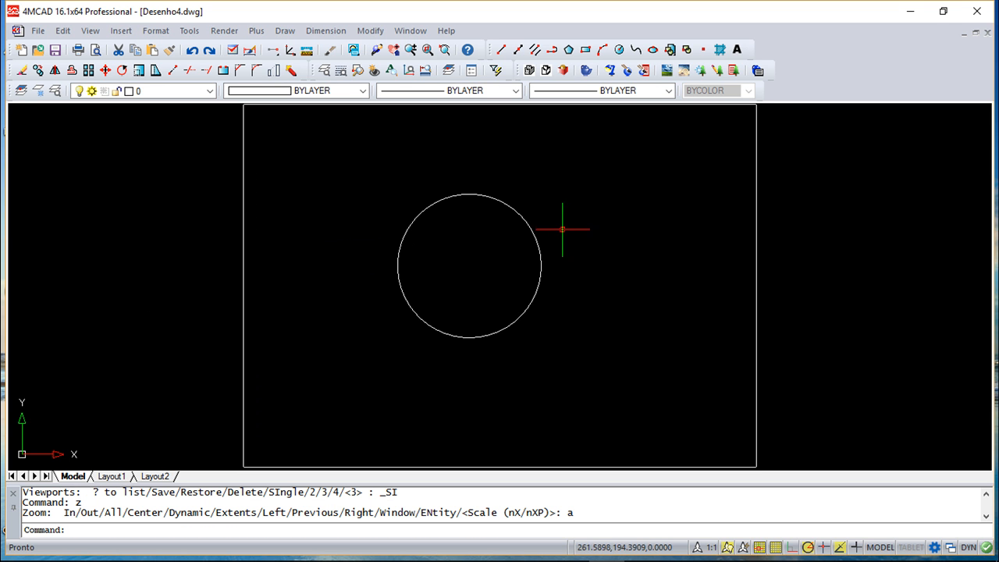
Divide model space into two tiled viewports with the Vertical arrangement.
{"action": "left_click", "coordinate": [90, 31]}
{"action": "mouse_move", "coordinate": [133, 182]}
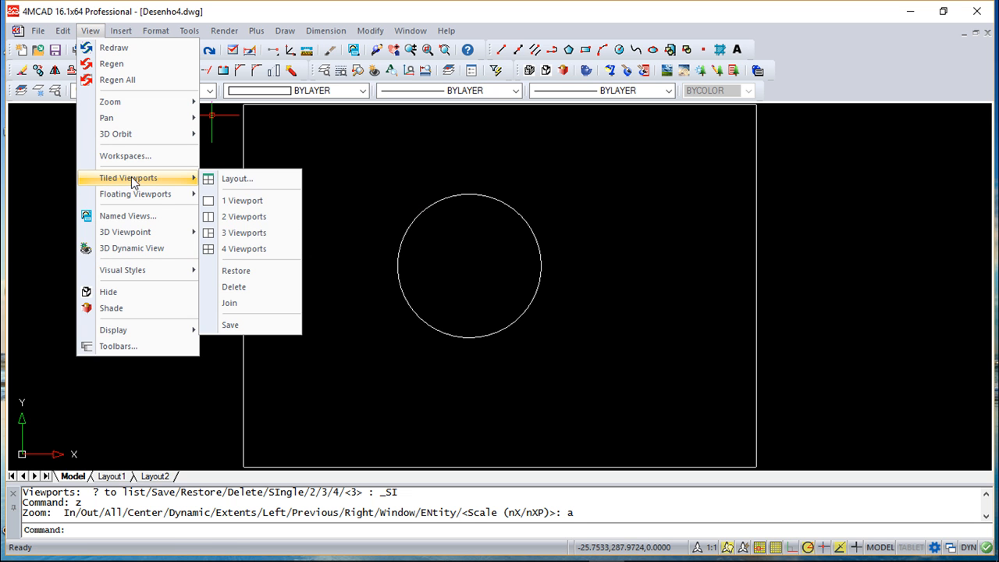
{"action": "left_click", "coordinate": [250, 216]}
{"action": "key", "text": "Return"}
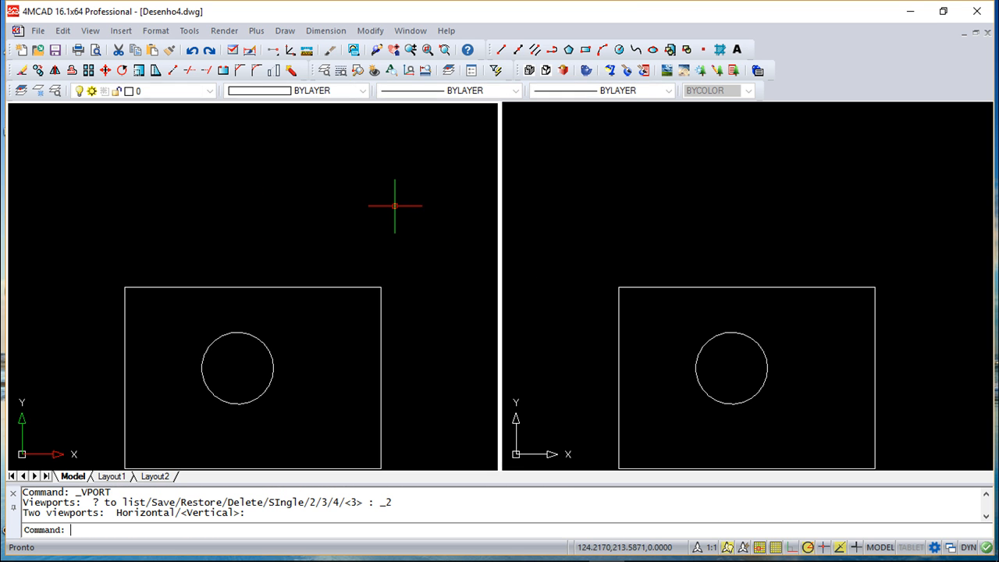
Enlarge and centre the drawing in the left viewport, and save the viewport configuration as 2windows.
{"action": "middle_click_drag", "start_coordinate": [693, 314], "coordinate": [685, 209]}
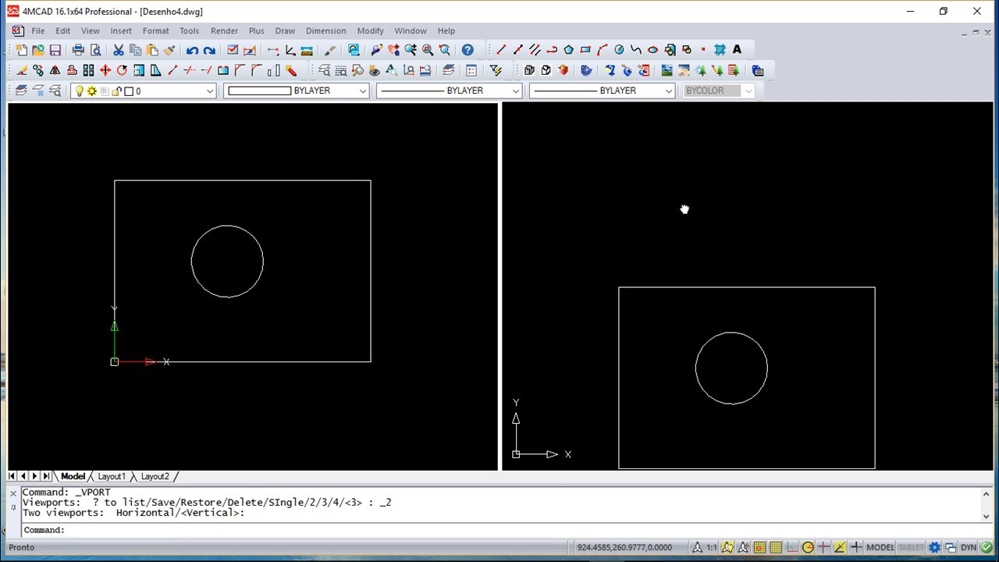
{"action": "scroll", "coordinate": [396, 246], "scroll_direction": "up", "scroll_amount": 2}
{"action": "middle_click_drag", "start_coordinate": [339, 268], "coordinate": [470, 269]}
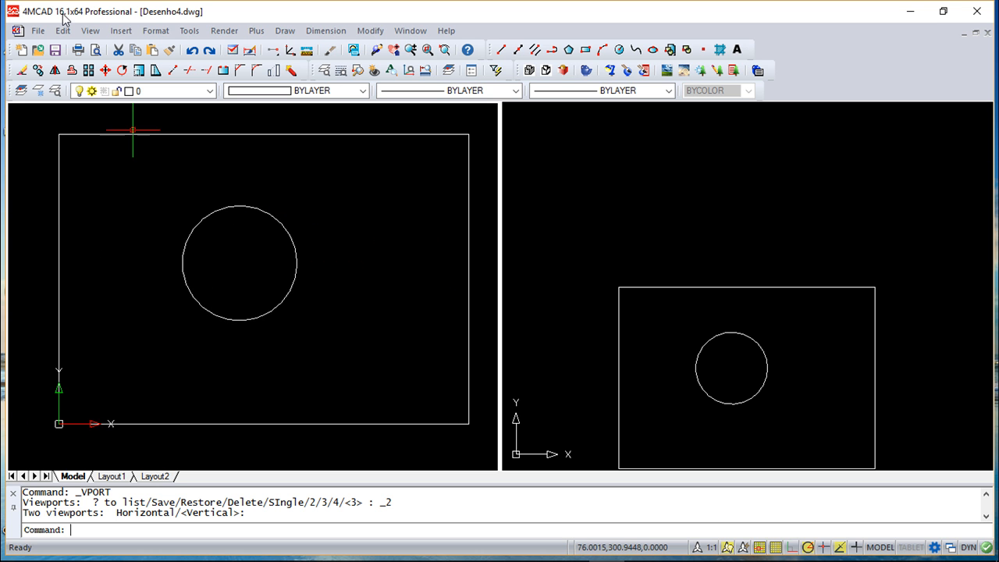
{"action": "left_click", "coordinate": [90, 31]}
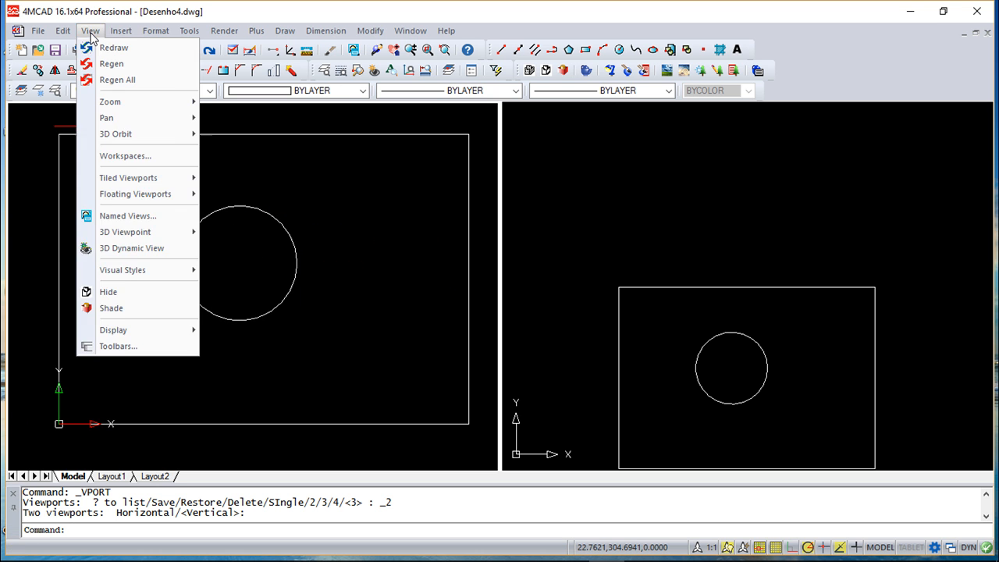
{"action": "mouse_move", "coordinate": [130, 184]}
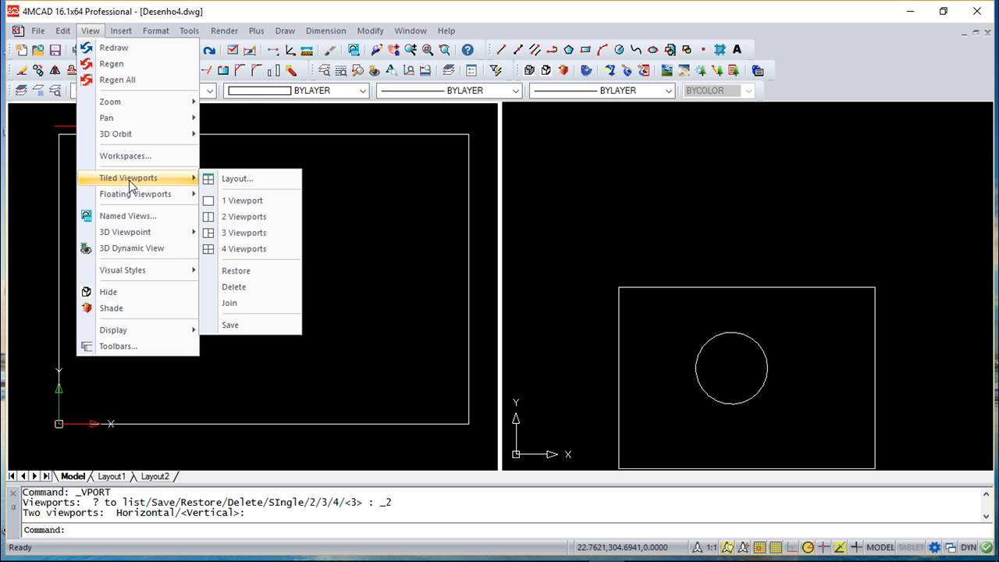
{"action": "left_click", "coordinate": [231, 325]}
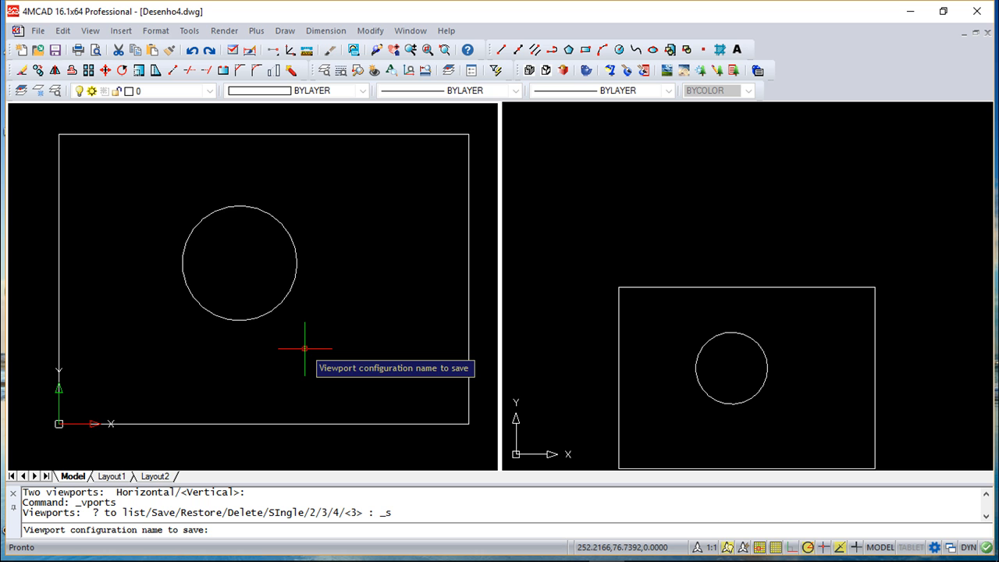
{"action": "type", "text": "2windows"}
{"action": "key", "text": "Return"}
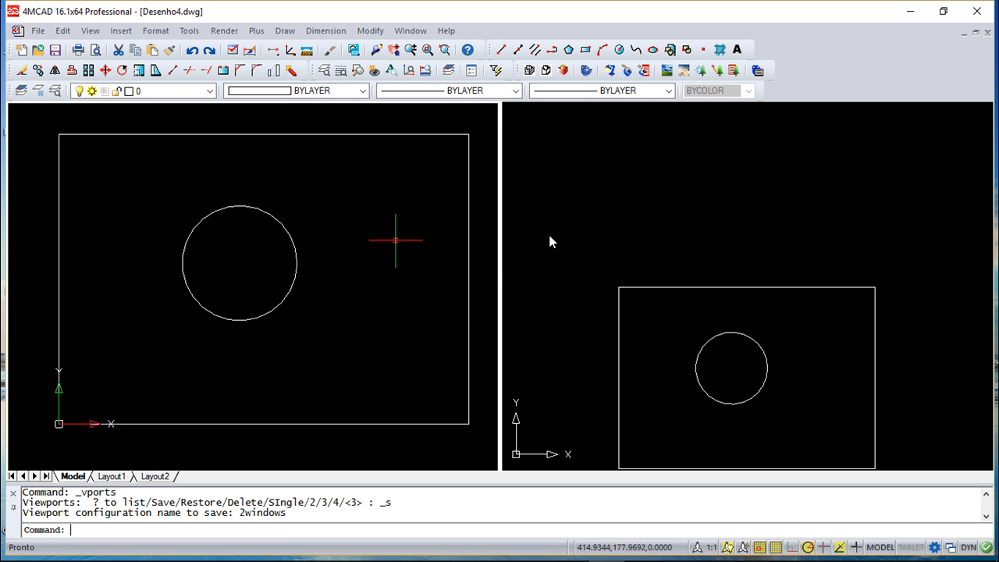
Make the right viewport current and turn it into the single model space viewport.
{"action": "left_click", "coordinate": [620, 208]}
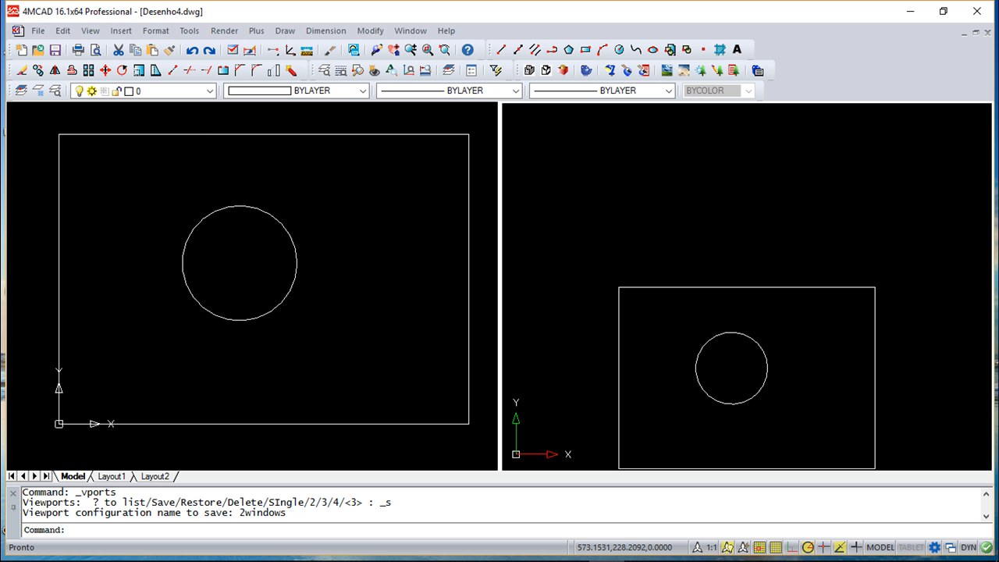
{"action": "left_click", "coordinate": [91, 30]}
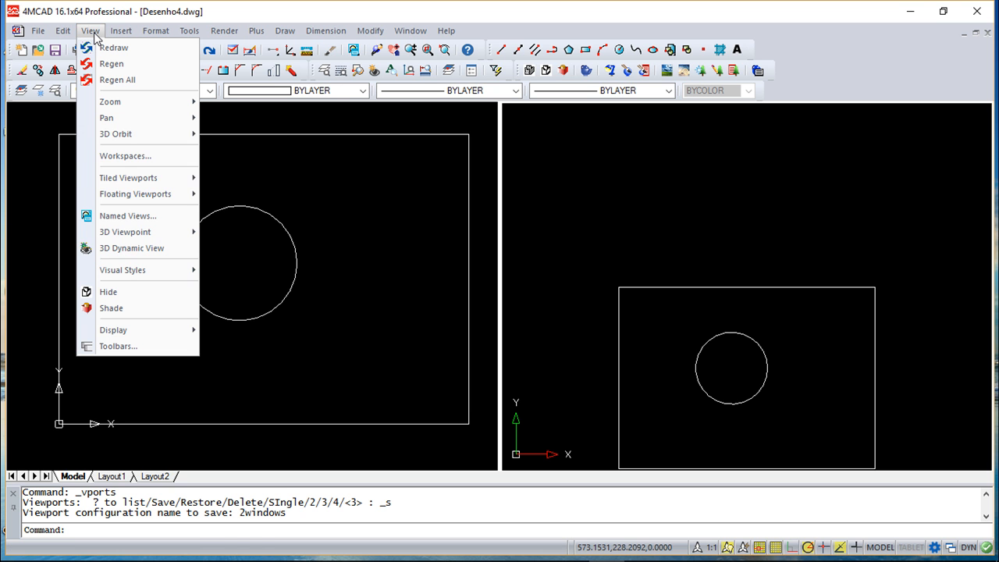
{"action": "left_click", "coordinate": [134, 178]}
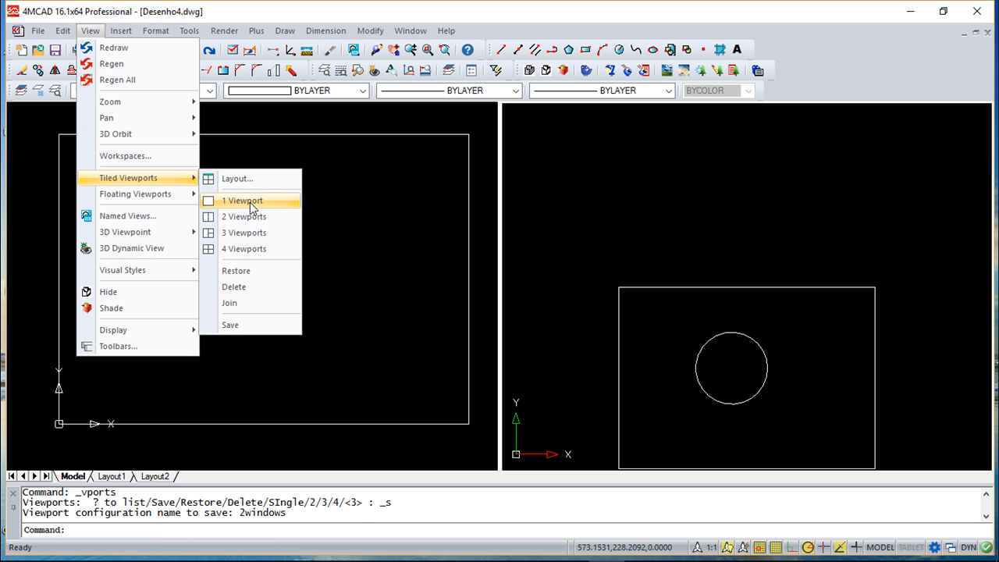
{"action": "left_click", "coordinate": [250, 208]}
{"action": "scroll", "coordinate": [521, 283], "scroll_direction": "down", "scroll_amount": 2}
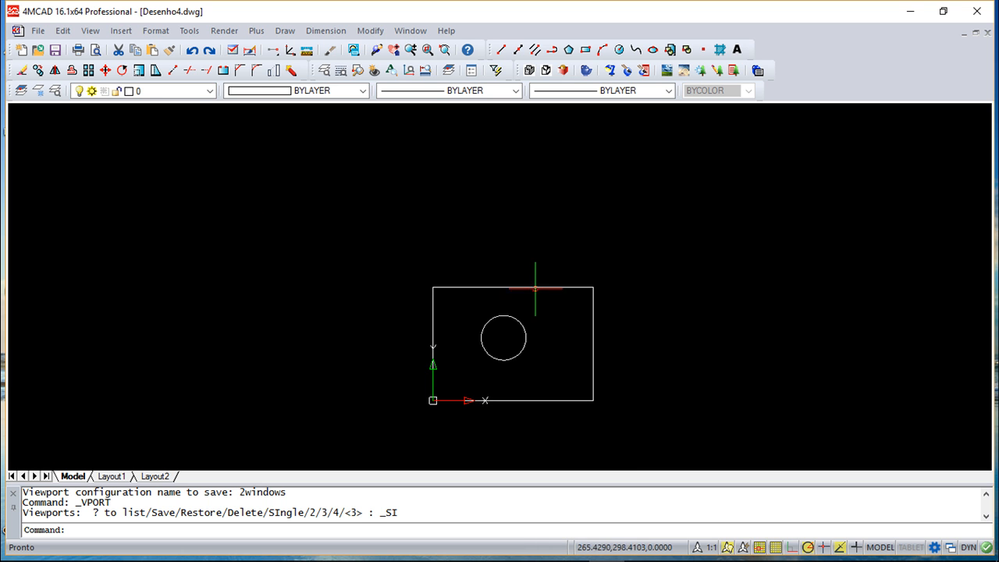
Restore the saved tiled viewport configuration named 2windows.
{"action": "left_click", "coordinate": [90, 30]}
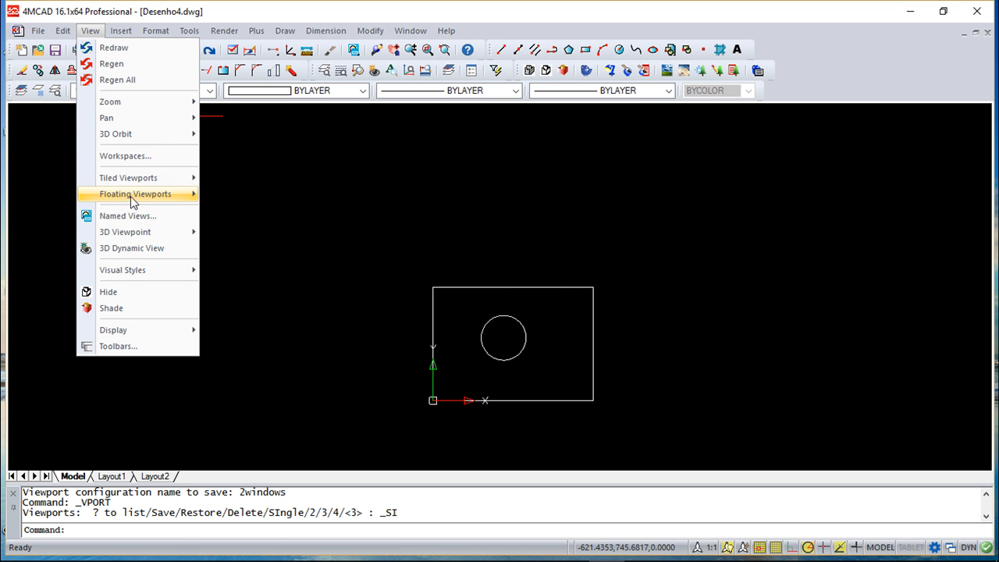
{"action": "mouse_move", "coordinate": [130, 181]}
{"action": "left_click", "coordinate": [255, 271]}
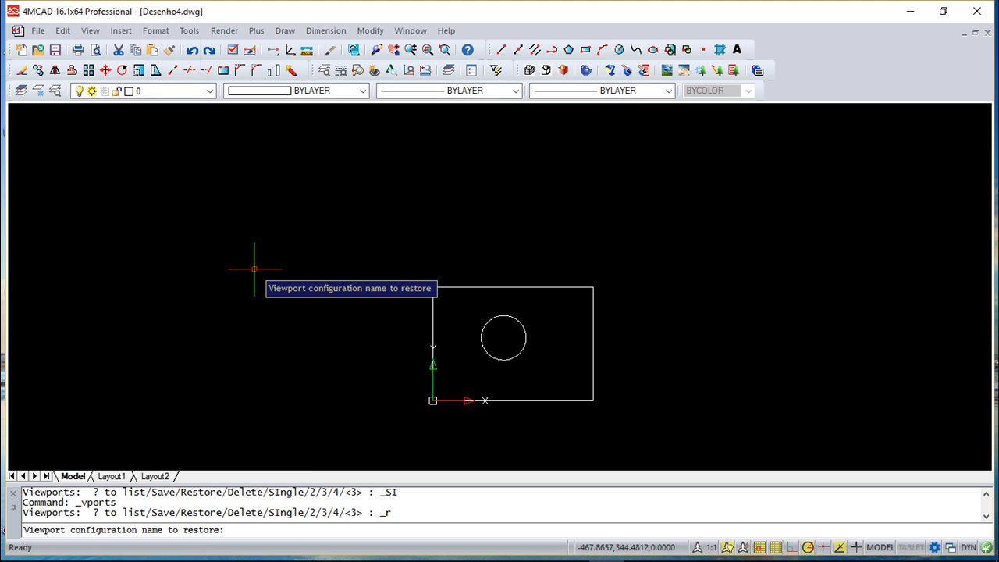
{"action": "type", "text": "2windows"}
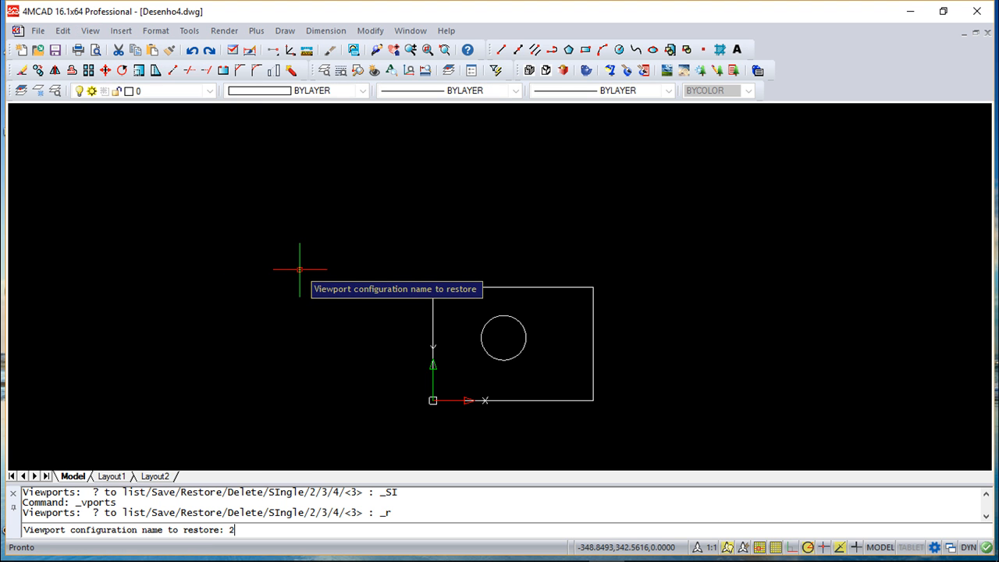
{"action": "key", "text": "Return"}
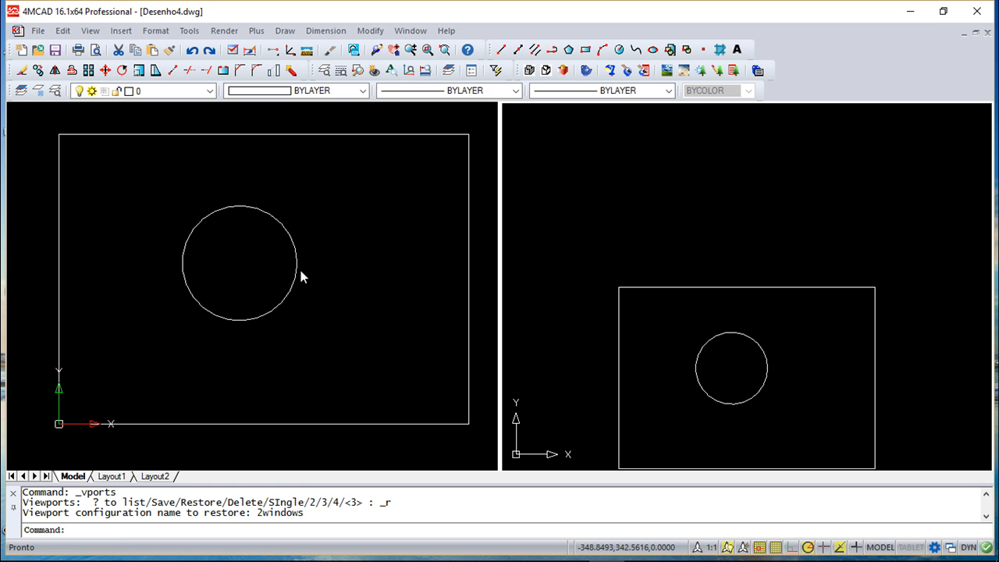
Switch from the restored two-viewport layout to one viewport showing the left viewport's view.
{"action": "left_click", "coordinate": [90, 31]}
{"action": "mouse_move", "coordinate": [127, 177]}
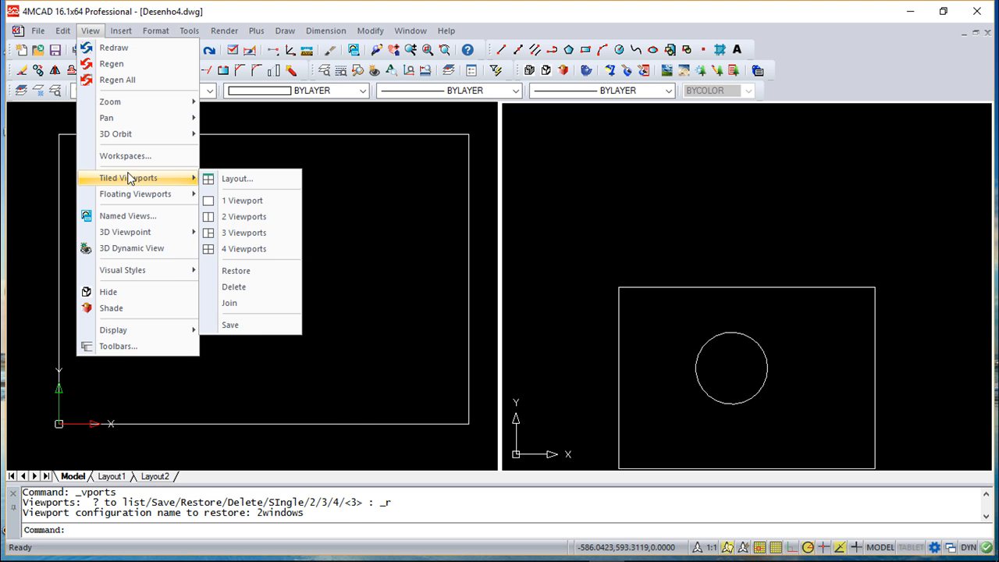
{"action": "left_click", "coordinate": [251, 203]}
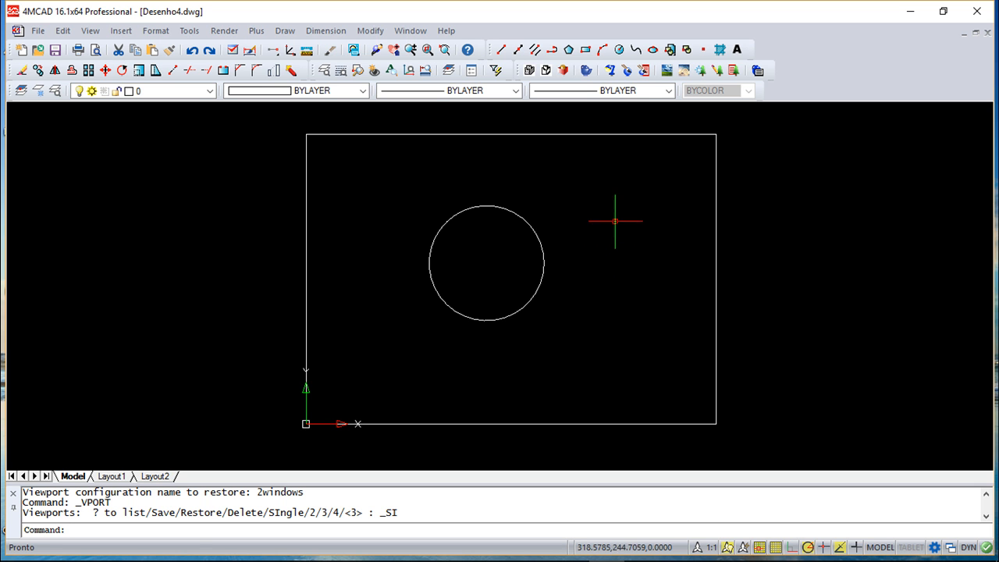
Create a second drawing from a template drawing using the New Drawing Wizard.
{"action": "left_click", "coordinate": [39, 31]}
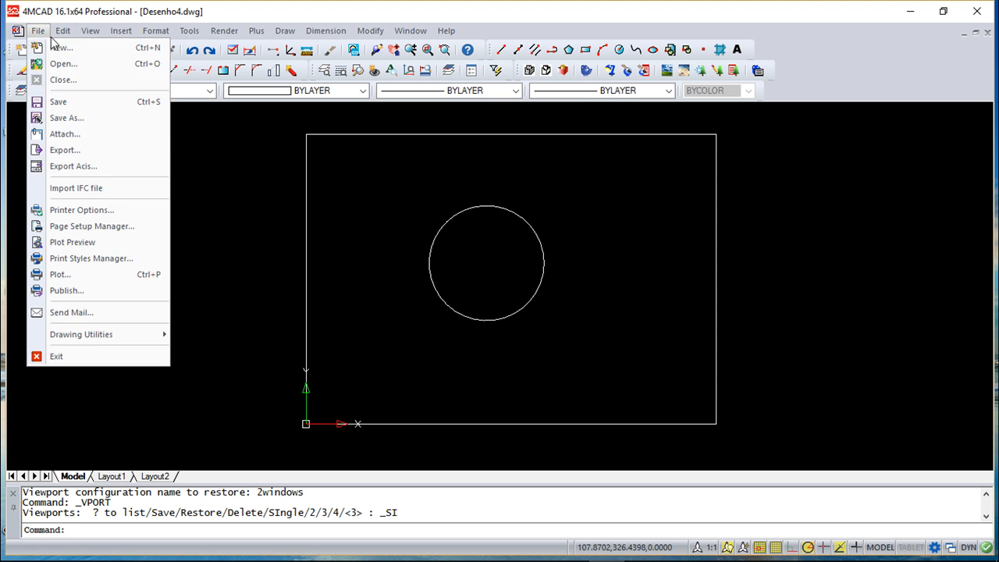
{"action": "left_click", "coordinate": [58, 47]}
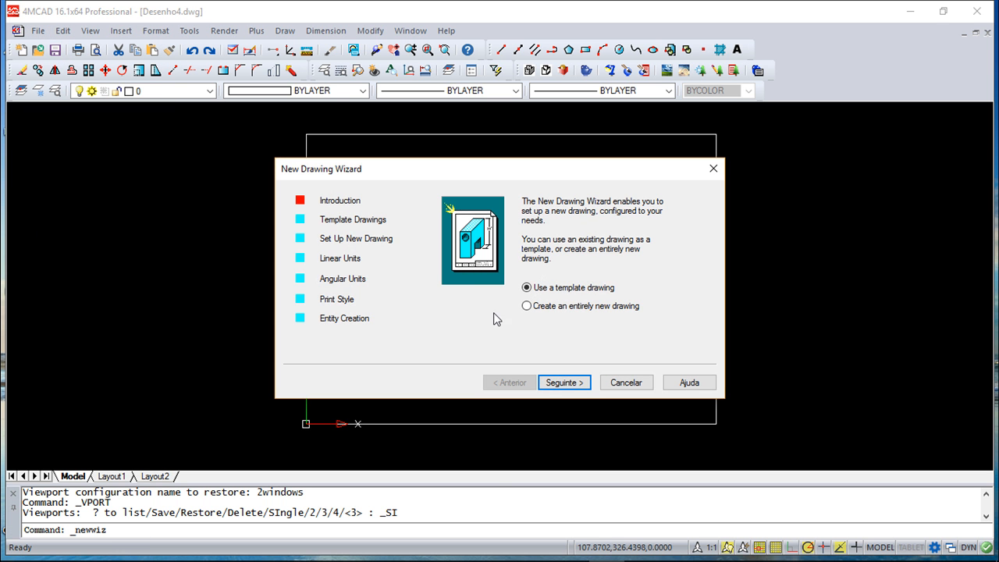
{"action": "left_click", "coordinate": [565, 382]}
{"action": "left_click", "coordinate": [564, 383]}
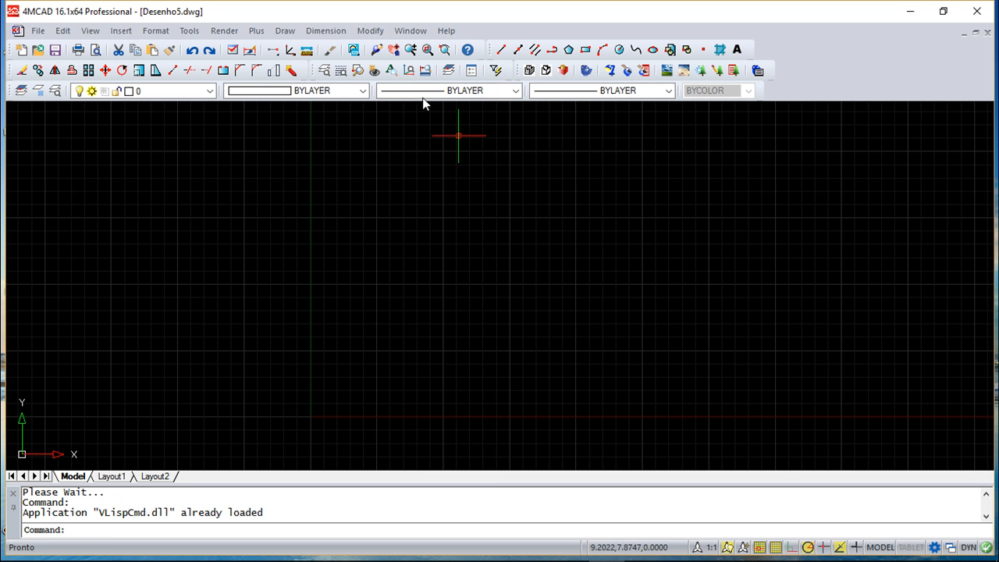
Tile the windows of both open drawings vertically so they sit side by side.
{"action": "left_click", "coordinate": [412, 31]}
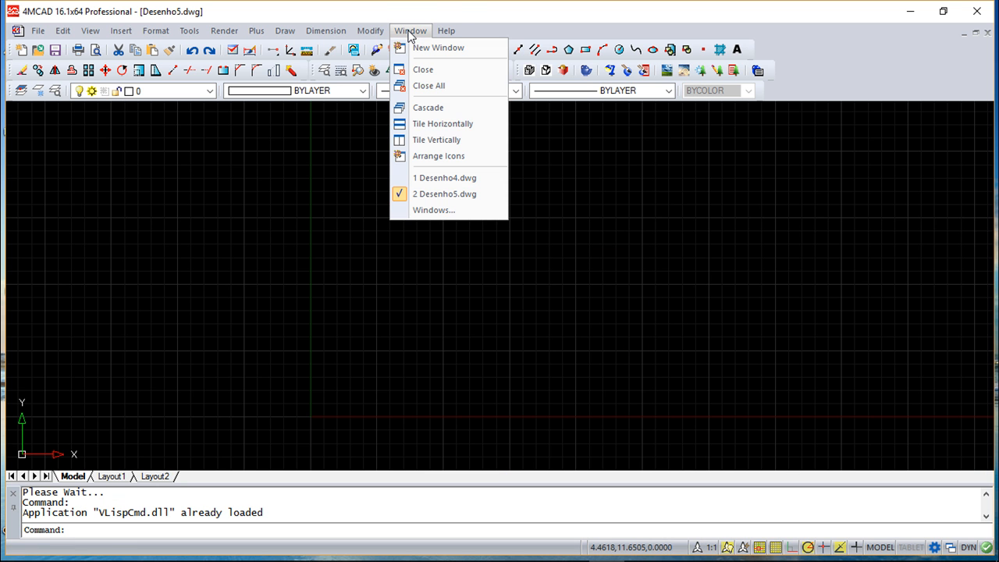
{"action": "left_click", "coordinate": [448, 139]}
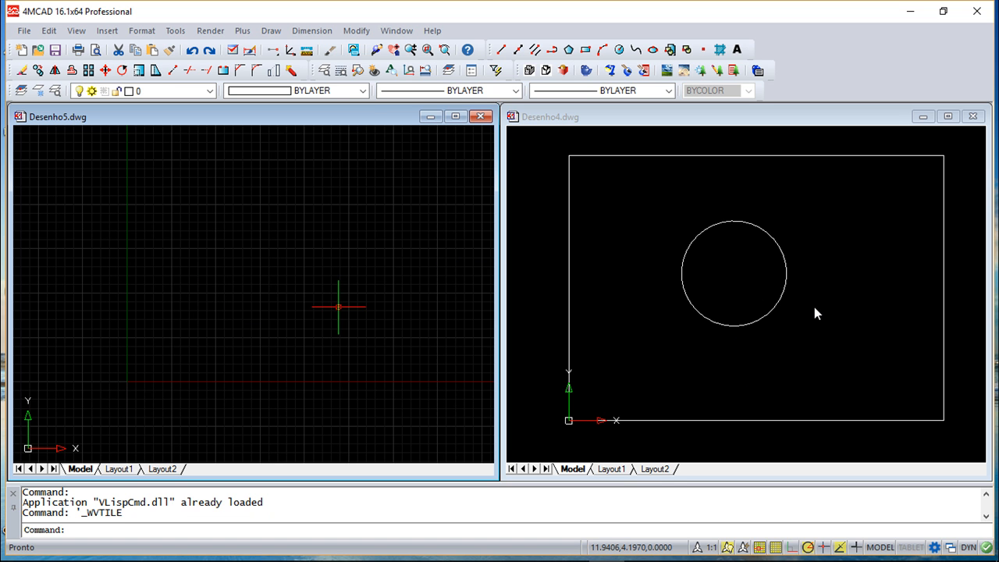
{"action": "scroll", "coordinate": [820, 320], "scroll_direction": "down", "scroll_amount": 1}
{"action": "scroll", "coordinate": [817, 320], "scroll_direction": "up", "scroll_amount": 1}
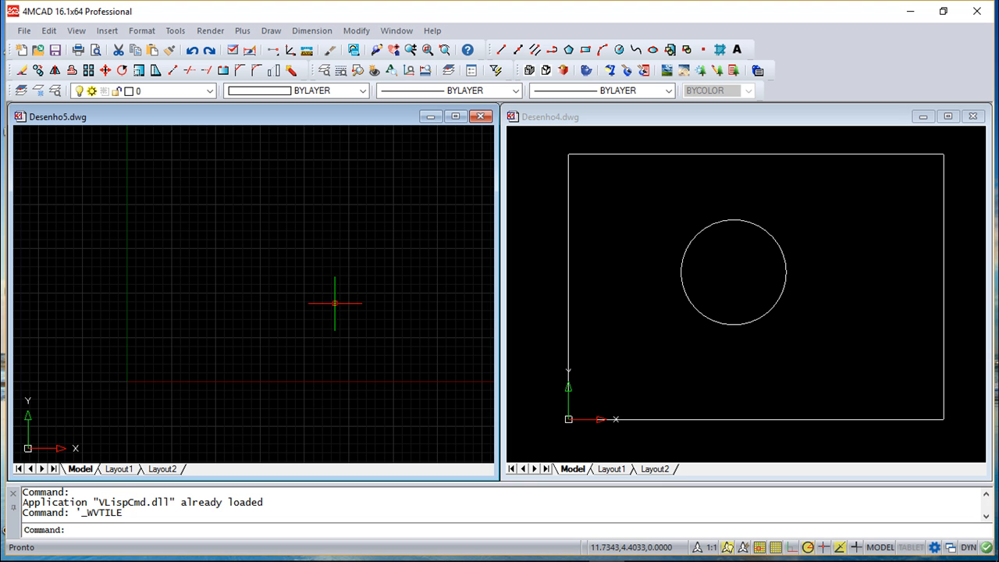
In Desenho4.dwg, select the circle and copy it with base point 0,0.
{"action": "left_click", "coordinate": [811, 290]}
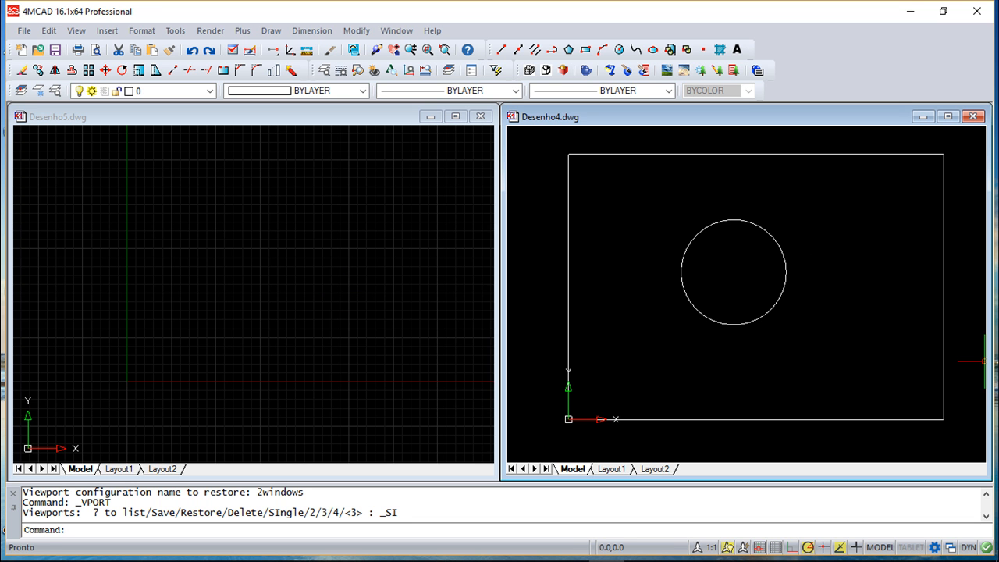
{"action": "key", "text": "Escape"}
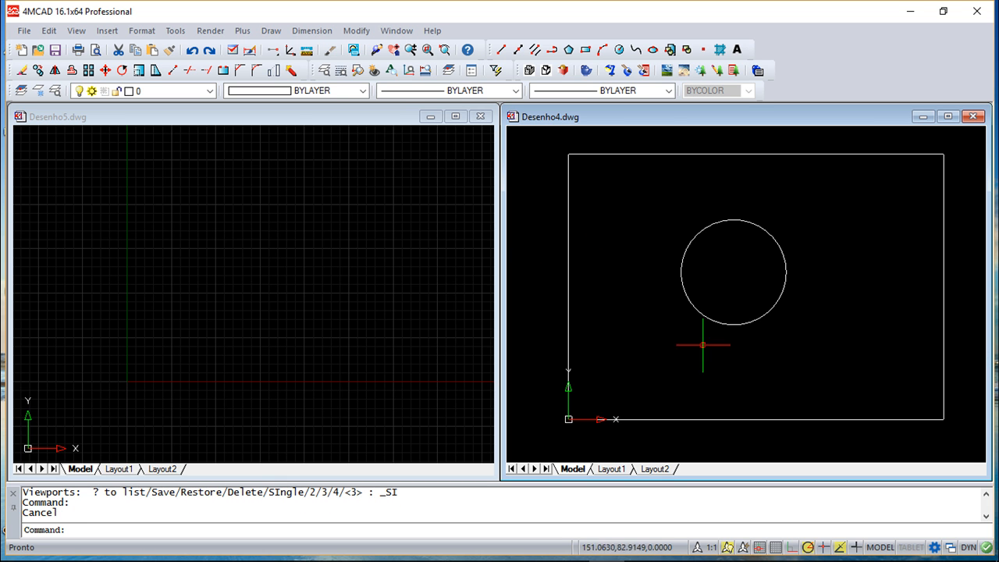
{"action": "left_click", "coordinate": [791, 342]}
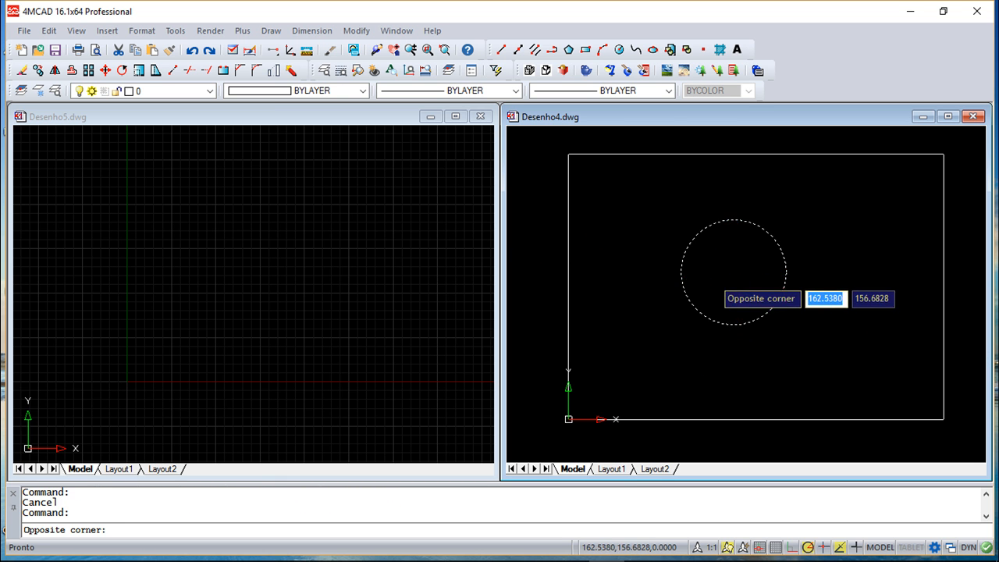
{"action": "left_click", "coordinate": [712, 279]}
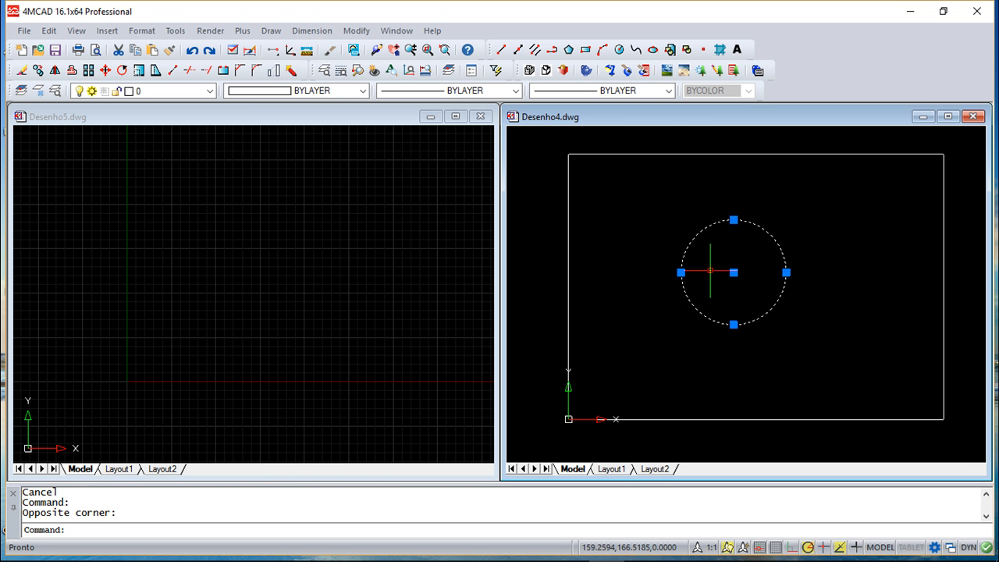
{"action": "left_click", "coordinate": [76, 31]}
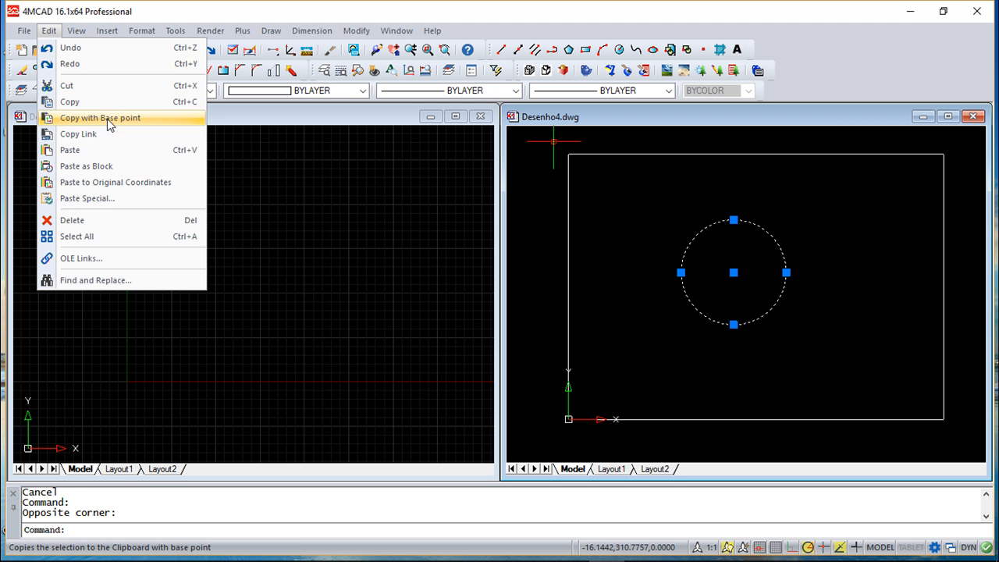
{"action": "left_click", "coordinate": [104, 117]}
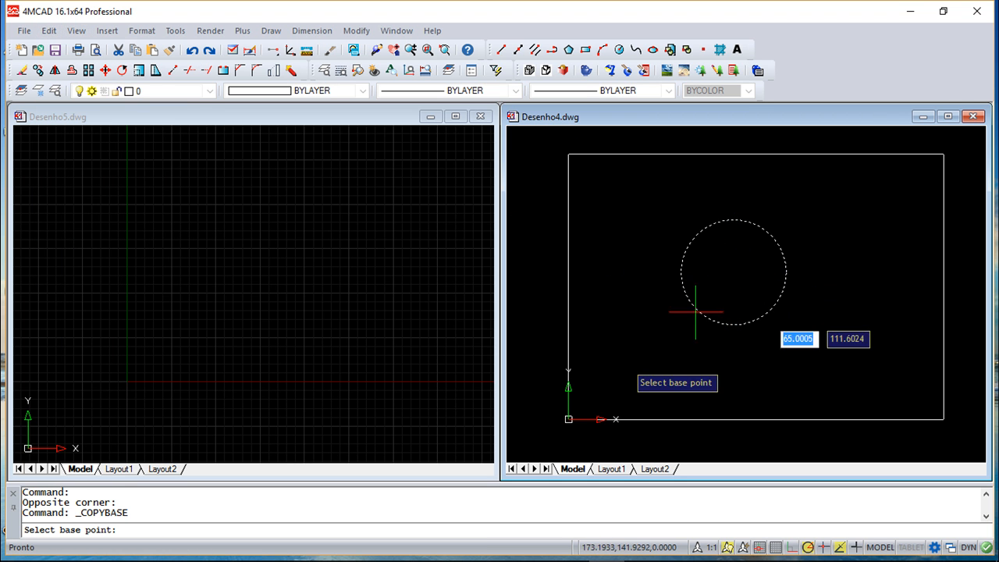
{"action": "type", "text": "0,0,"}
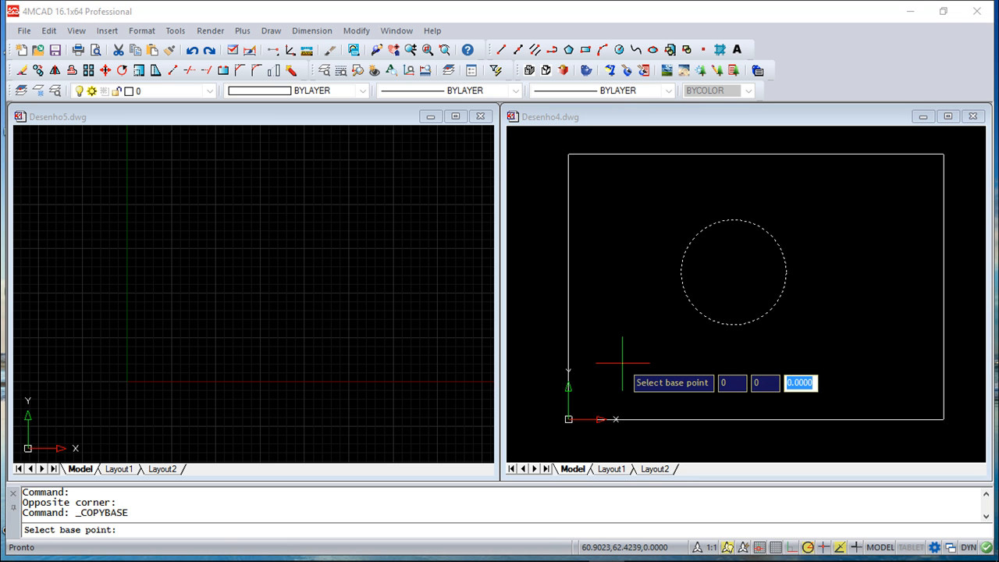
{"action": "key", "text": "Return"}
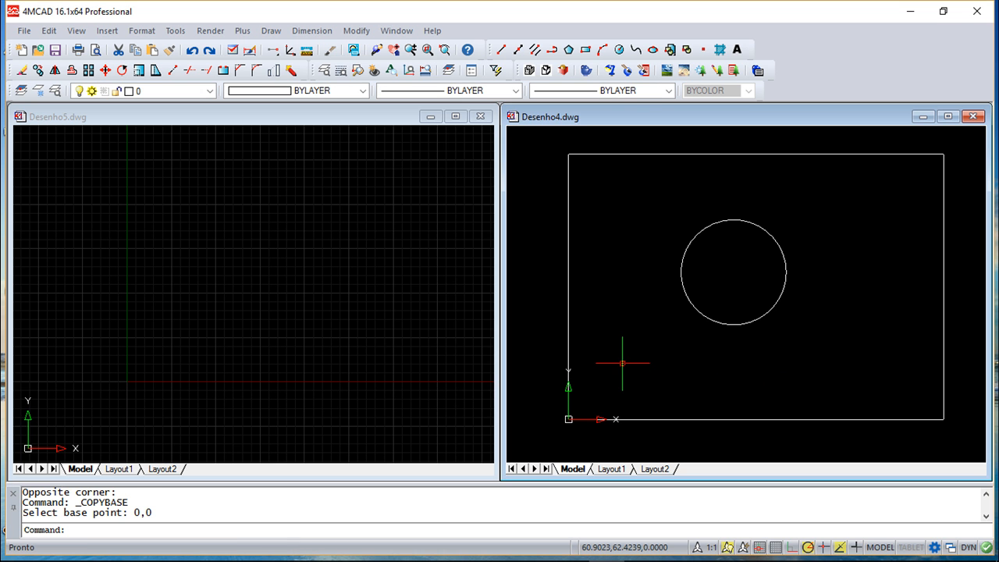
Paste the copied circle into Desenho5.dwg at its original coordinates and zoom to show the whole drawing.
{"action": "left_click", "coordinate": [295, 266]}
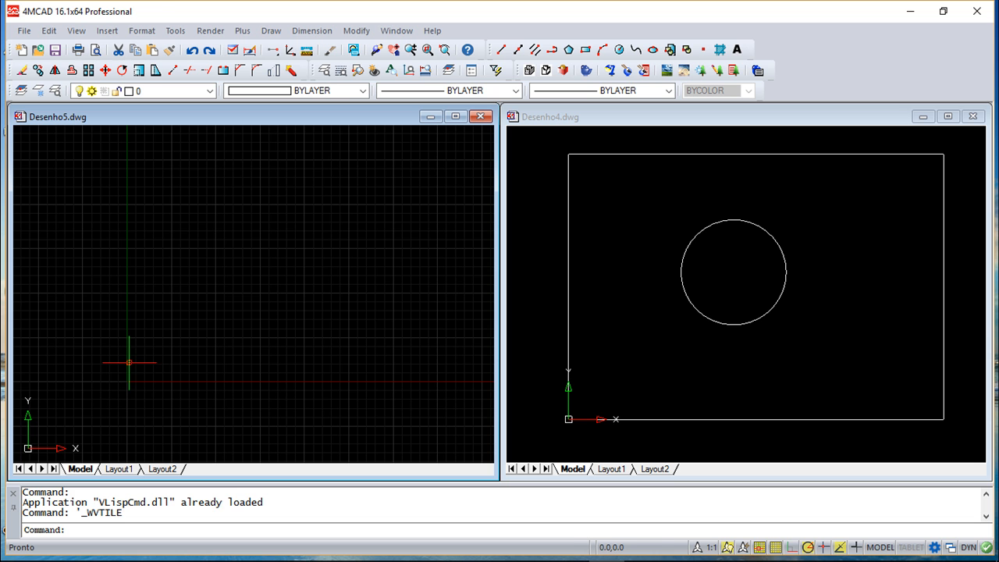
{"action": "key", "text": "Escape"}
{"action": "left_click", "coordinate": [48, 31]}
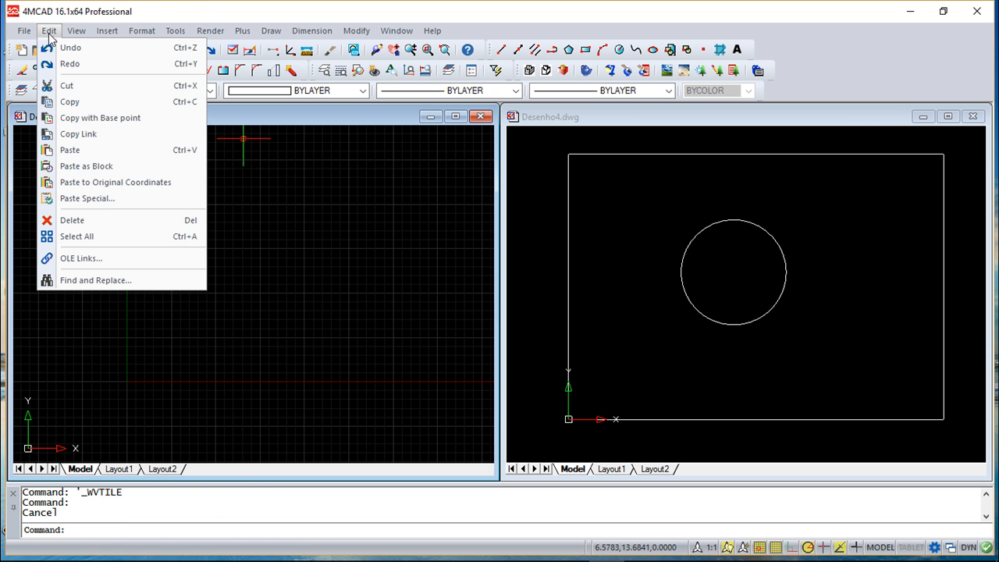
{"action": "left_click", "coordinate": [107, 183]}
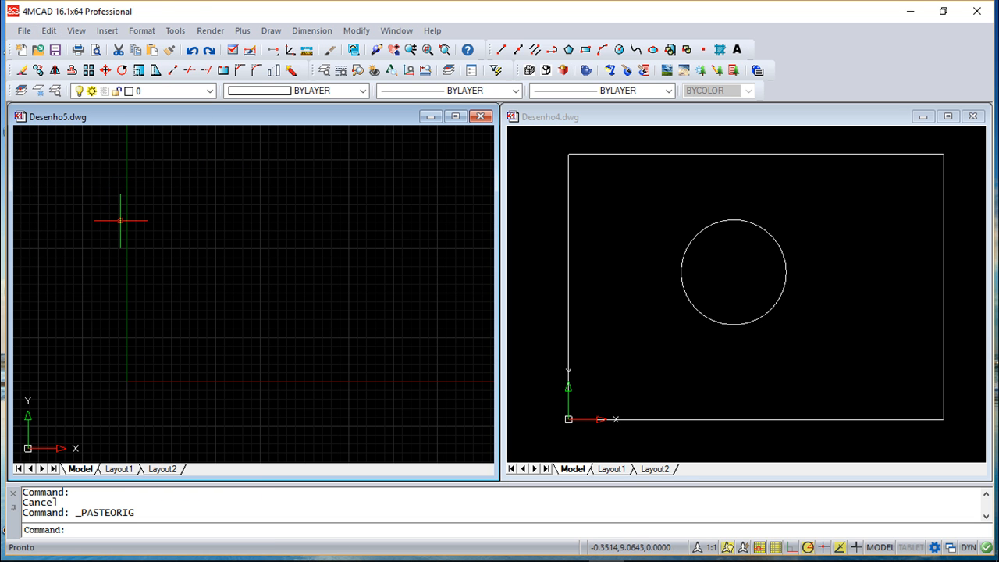
{"action": "type", "text": "z"}
{"action": "key", "text": "Return"}
{"action": "type", "text": "a"}
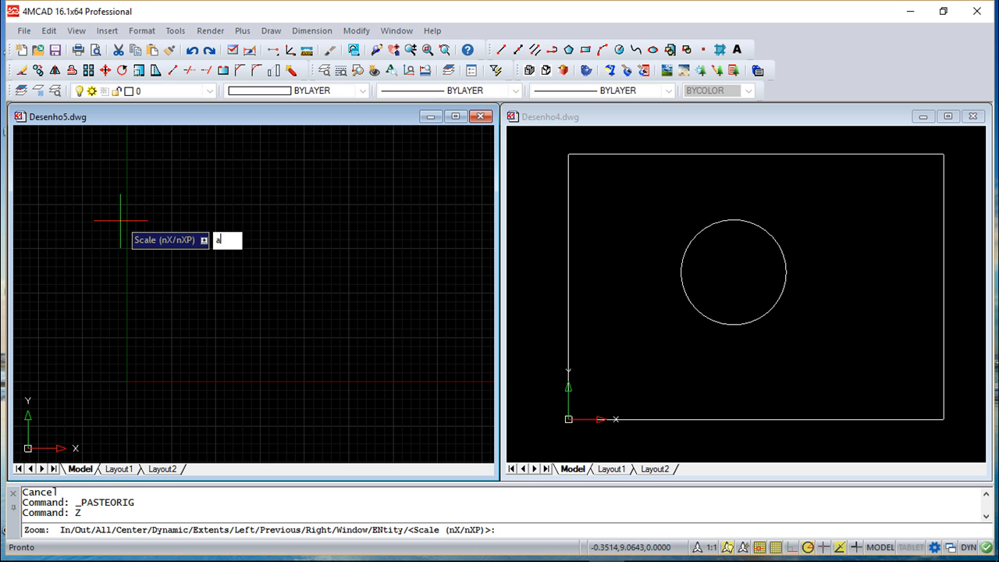
{"action": "key", "text": "Return"}
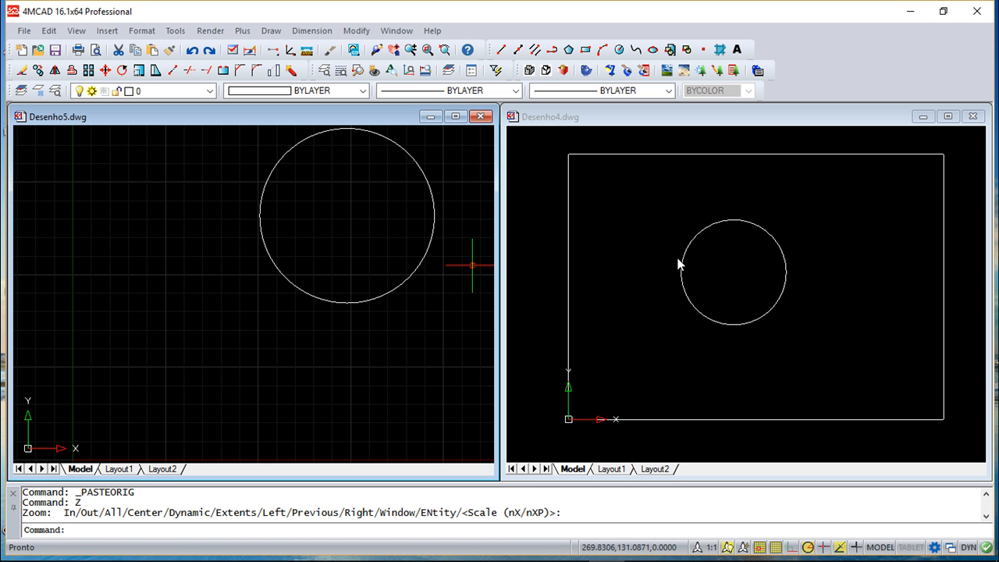
{"action": "scroll", "coordinate": [253, 320], "scroll_direction": "down", "scroll_amount": 4}
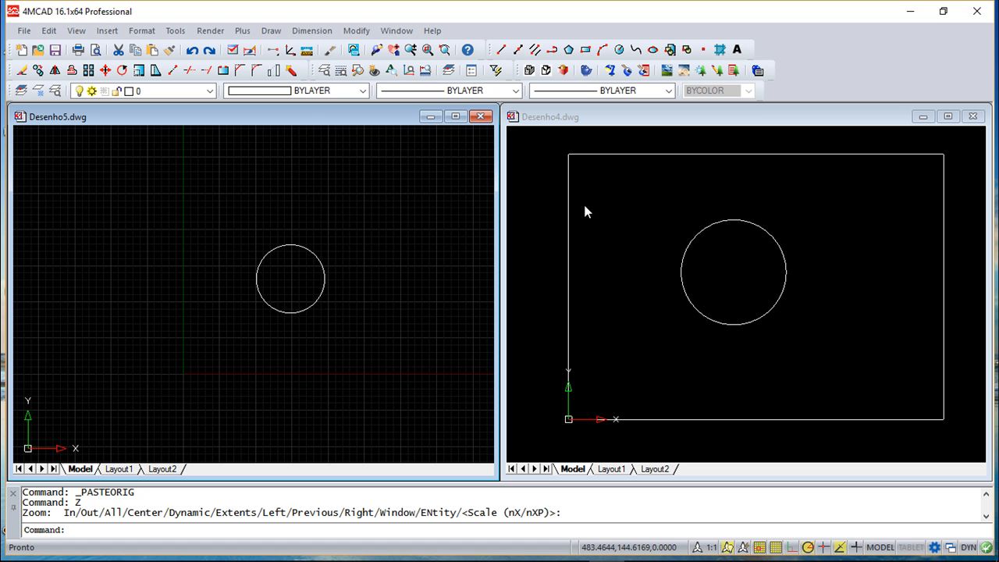
Open the drawing explorer to examine the layers and elements of the open drawings, and close it.
{"action": "left_click", "coordinate": [49, 31]}
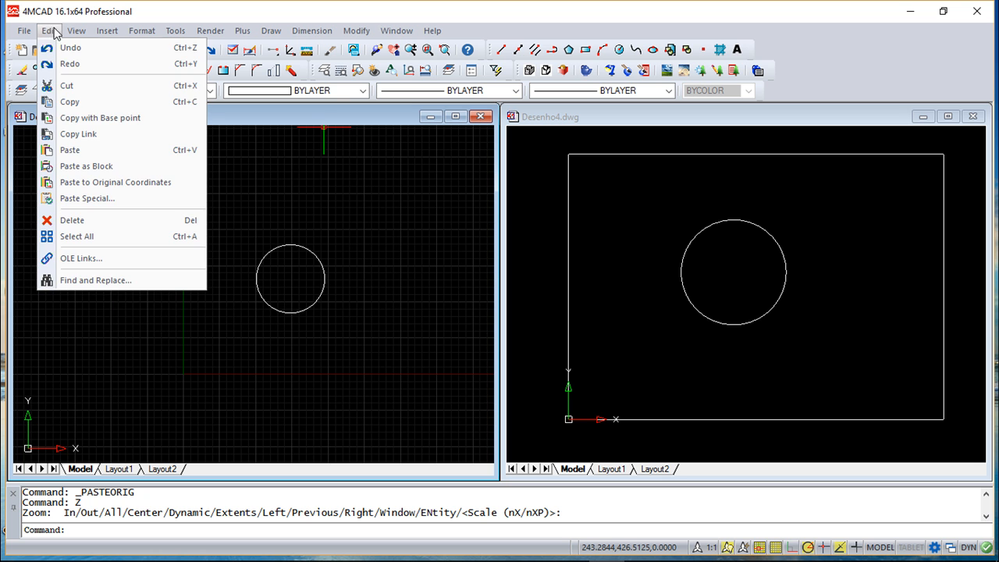
{"action": "mouse_move", "coordinate": [84, 33]}
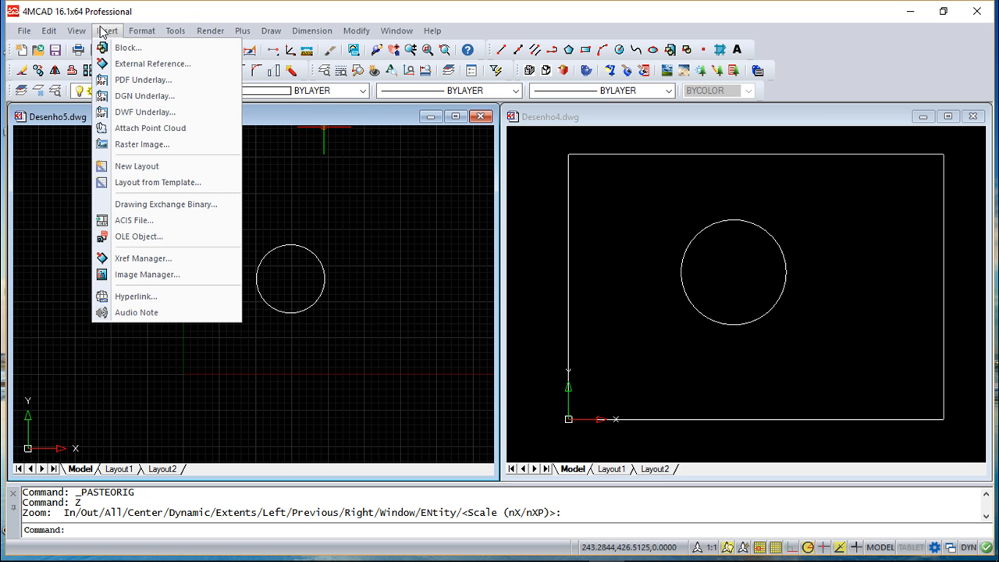
{"action": "mouse_move", "coordinate": [187, 32]}
{"action": "mouse_move", "coordinate": [142, 31]}
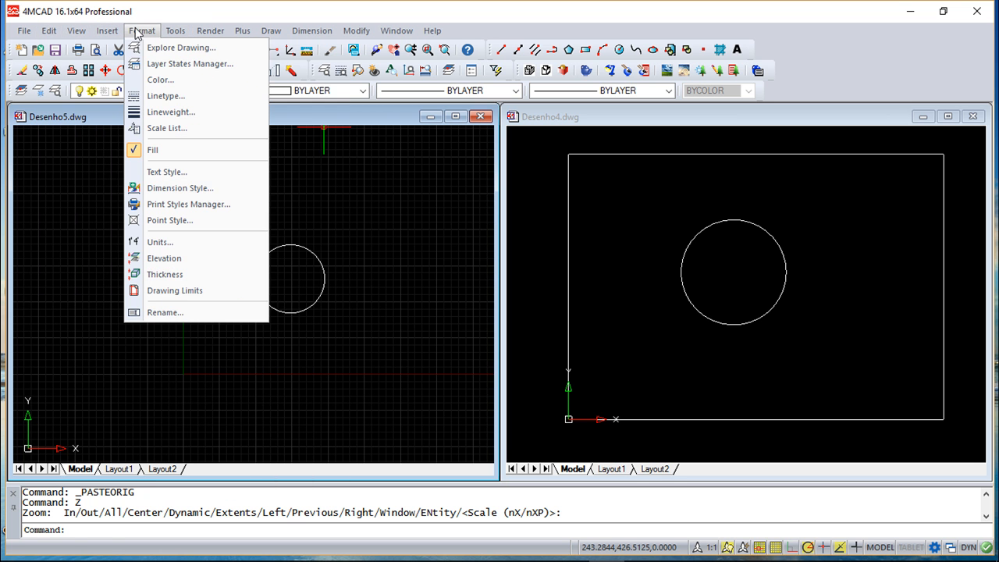
{"action": "left_click", "coordinate": [192, 47]}
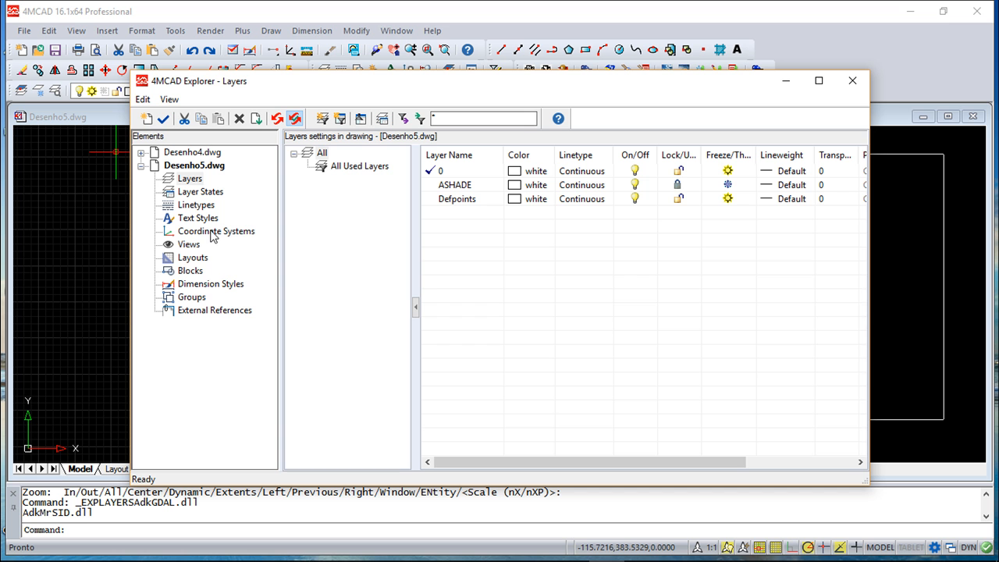
{"action": "left_click", "coordinate": [854, 82]}
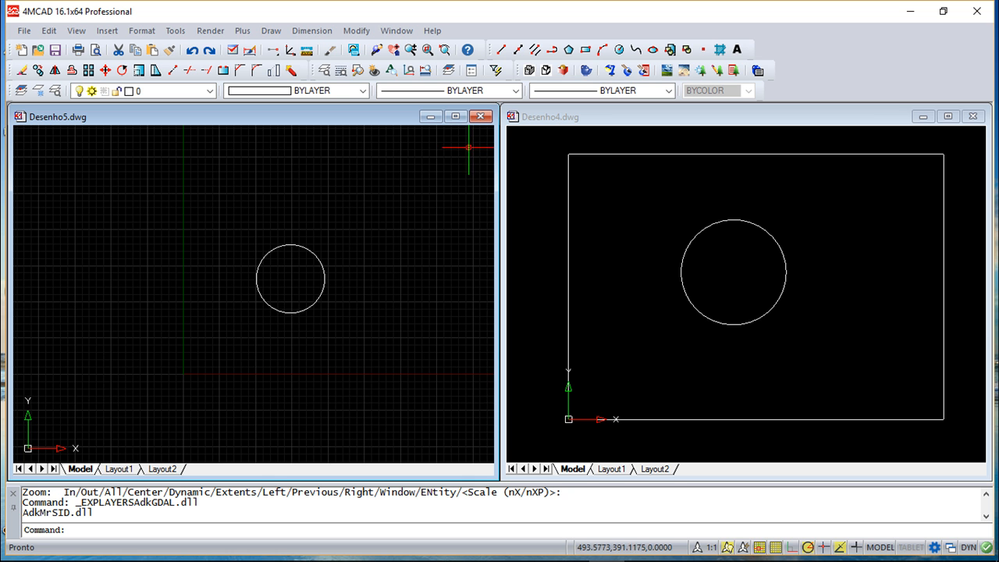
Close Desenho5.dwg and maximise the Desenho4.dwg window.
{"action": "left_click", "coordinate": [481, 116]}
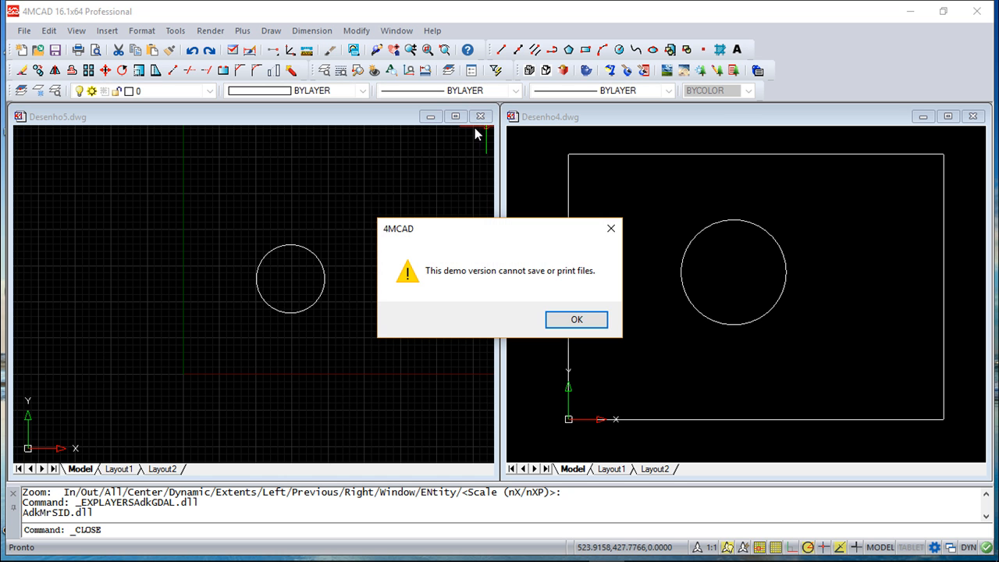
{"action": "left_click", "coordinate": [576, 321]}
{"action": "left_click", "coordinate": [948, 115]}
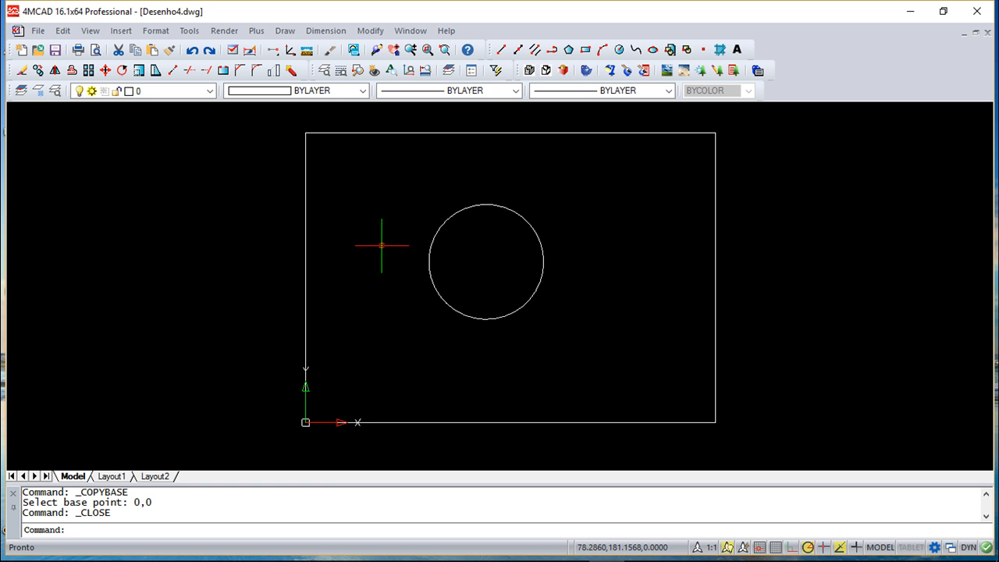
Turn on Show marker blips in the display part of the drawing settings, and test it with a selection window over the drawing.
{"action": "left_click", "coordinate": [189, 31]}
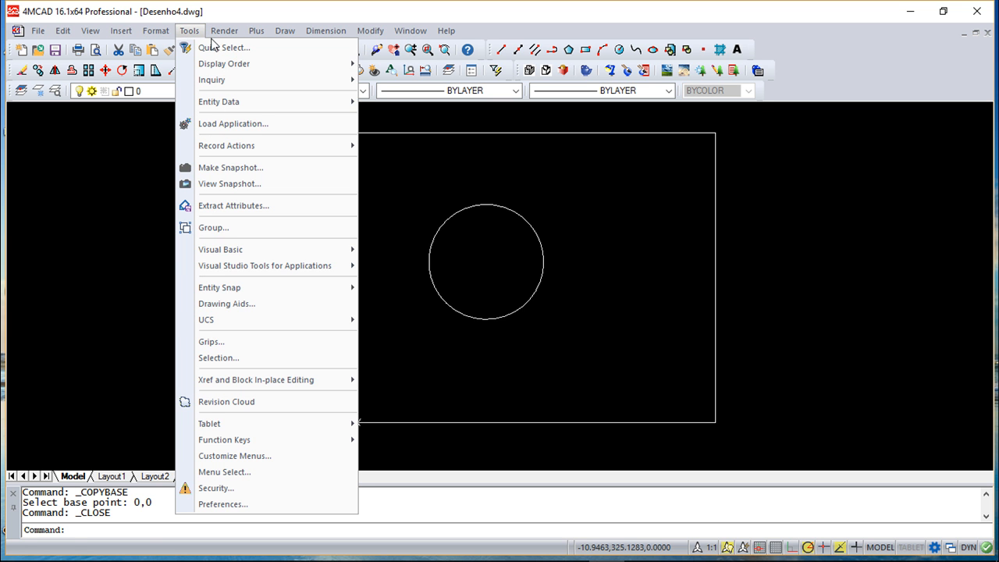
{"action": "left_click", "coordinate": [215, 304]}
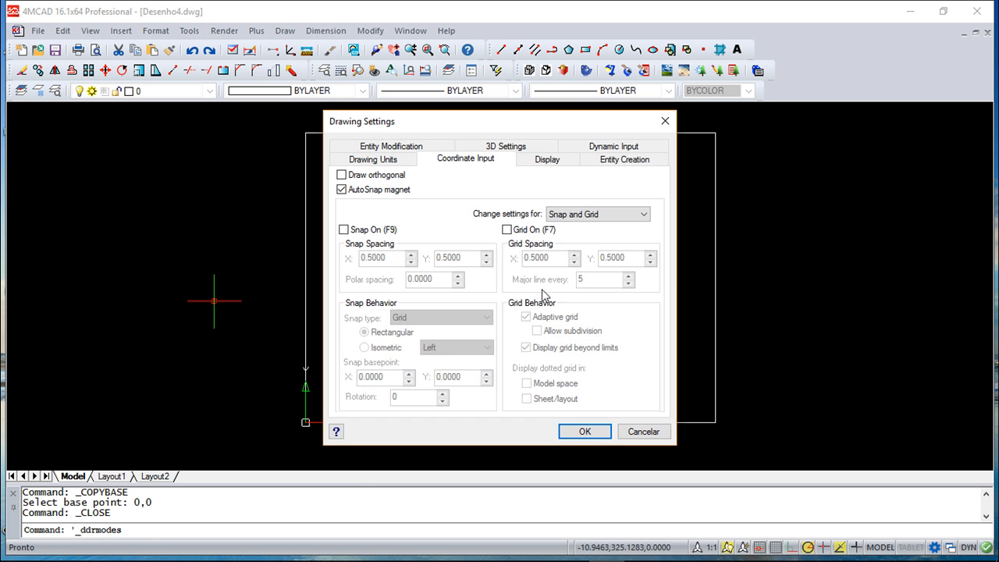
{"action": "left_click", "coordinate": [545, 164]}
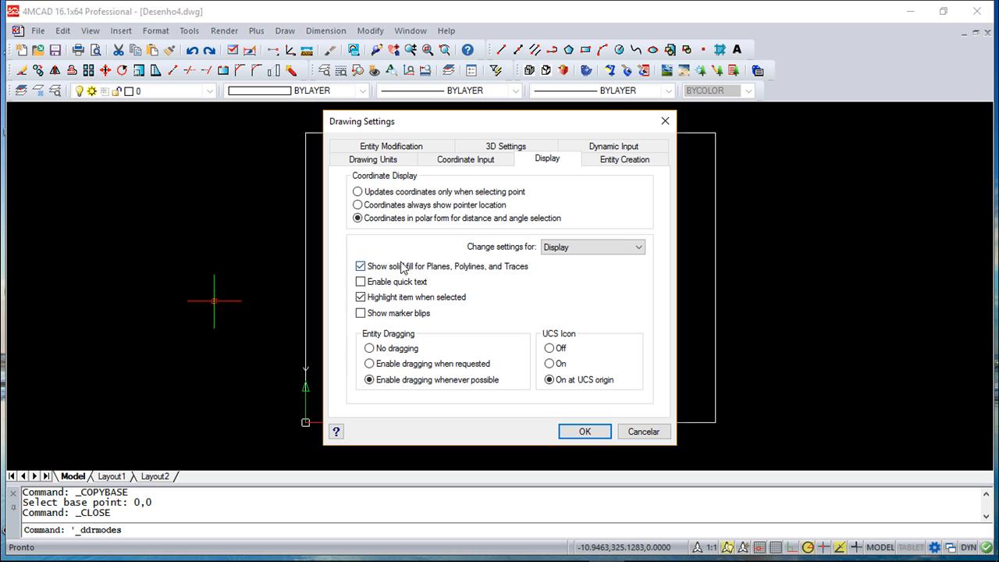
{"action": "left_click", "coordinate": [362, 314]}
{"action": "left_click", "coordinate": [573, 433]}
{"action": "left_click", "coordinate": [434, 351]}
{"action": "left_click", "coordinate": [550, 340]}
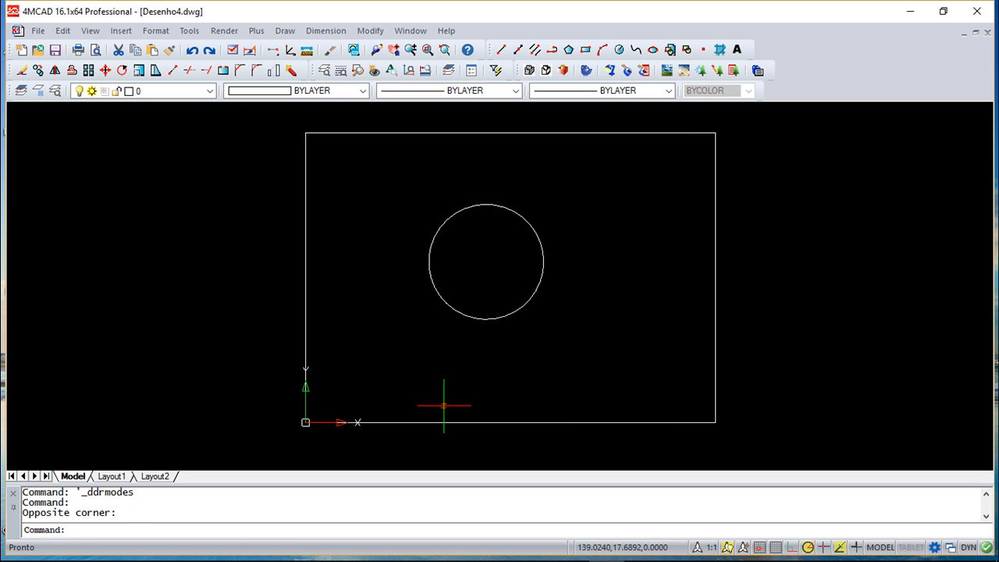
Draw an open chain of three connected lines around the circle, inside the rectangle, and finish the Line command.
{"action": "left_click", "coordinate": [501, 49]}
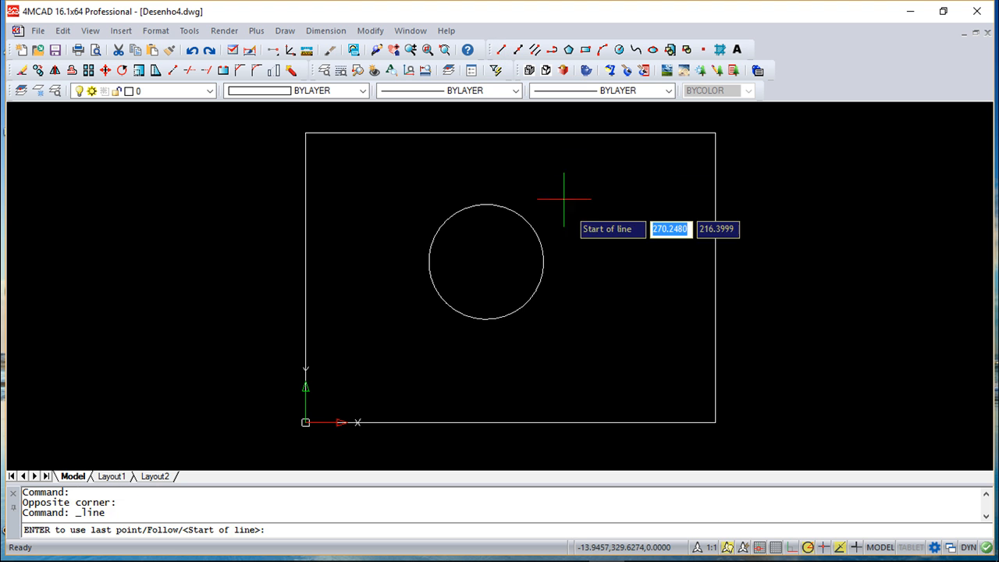
{"action": "left_click", "coordinate": [570, 211]}
{"action": "left_click", "coordinate": [636, 319]}
{"action": "left_click", "coordinate": [419, 383]}
{"action": "right_click", "coordinate": [343, 229]}
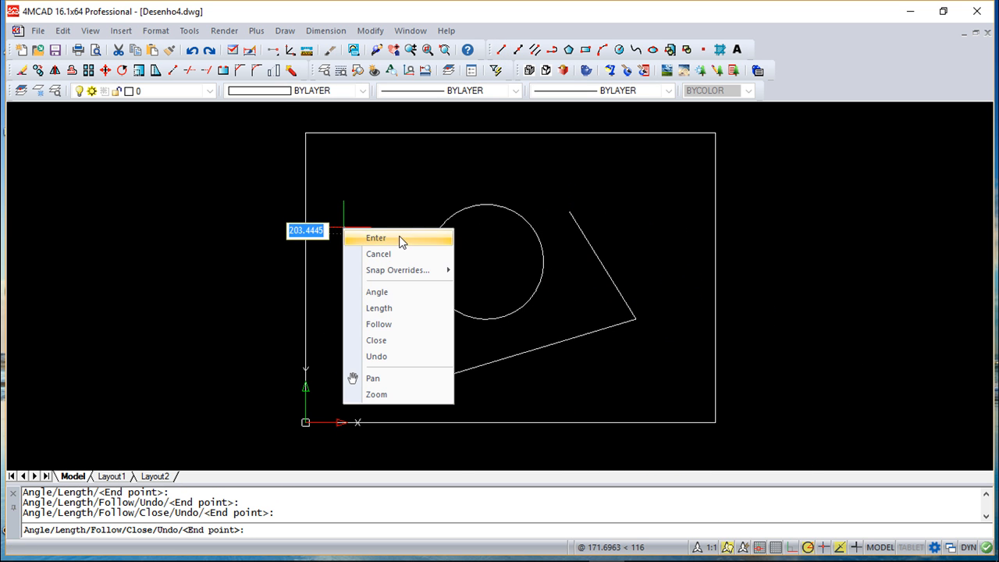
{"action": "left_click", "coordinate": [400, 238]}
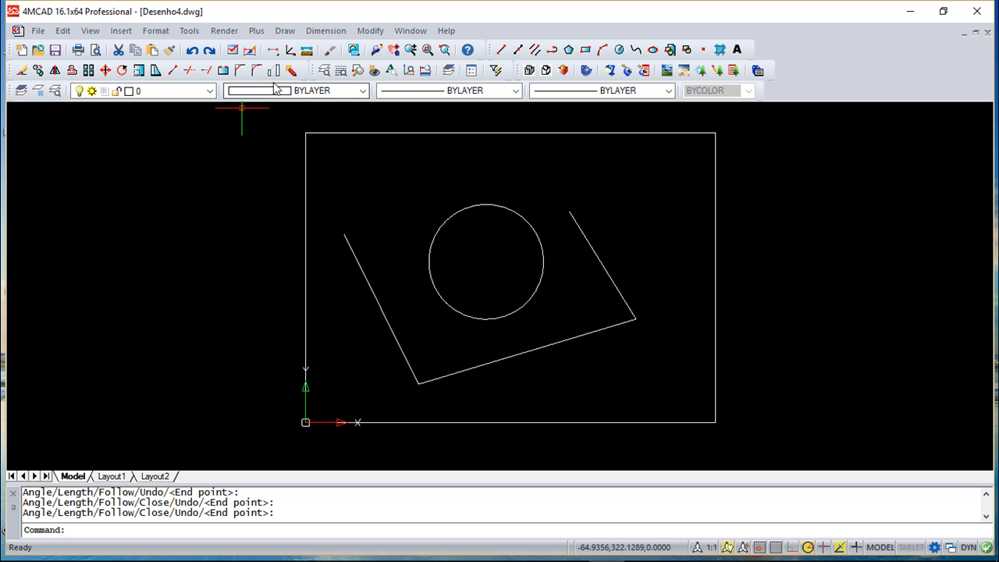
Delete the two connected lines to the left of and below the circle.
{"action": "left_click", "coordinate": [62, 32]}
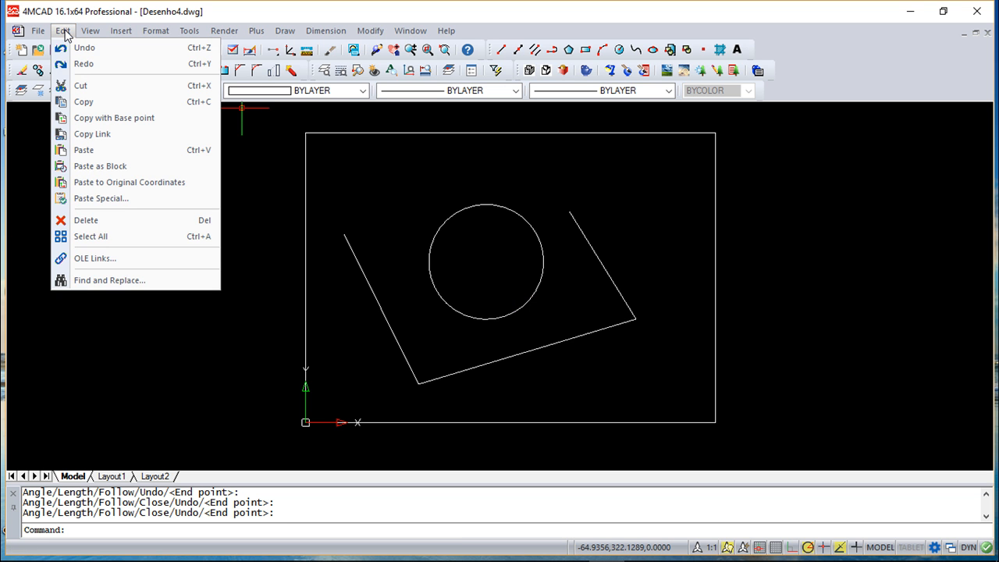
{"action": "left_click", "coordinate": [86, 216]}
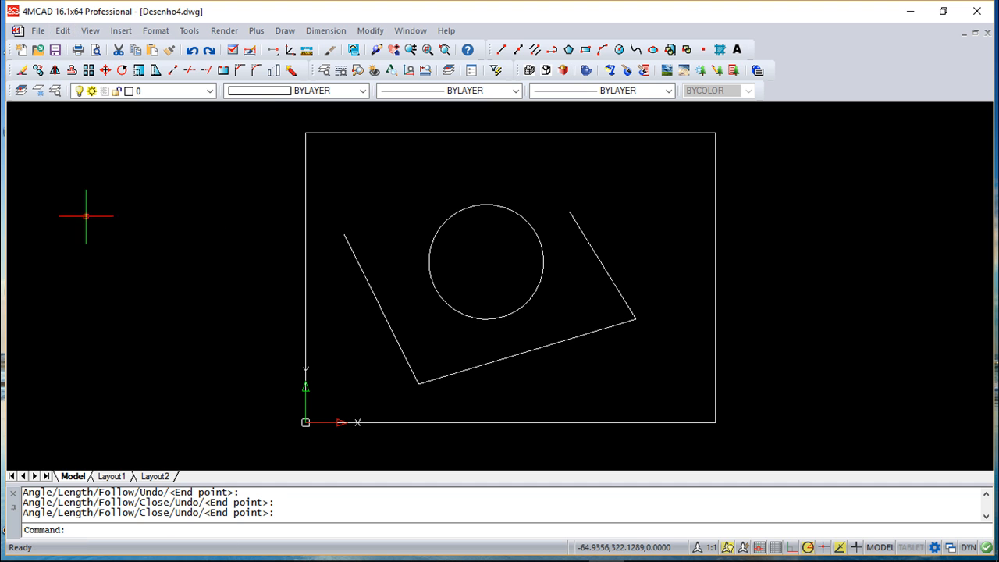
{"action": "left_click", "coordinate": [400, 348]}
{"action": "left_click", "coordinate": [462, 370]}
{"action": "right_click", "coordinate": [519, 392]}
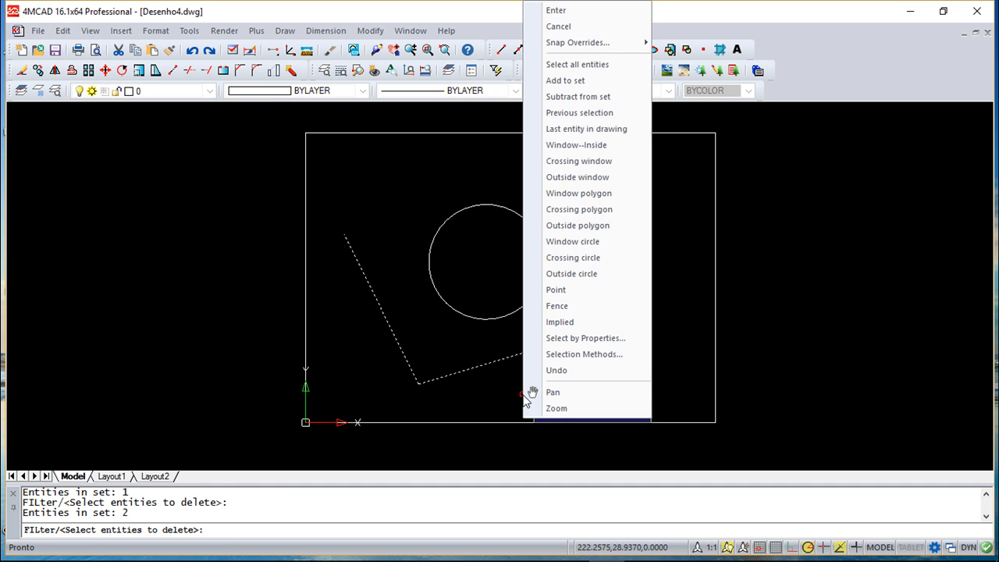
{"action": "left_click", "coordinate": [564, 11]}
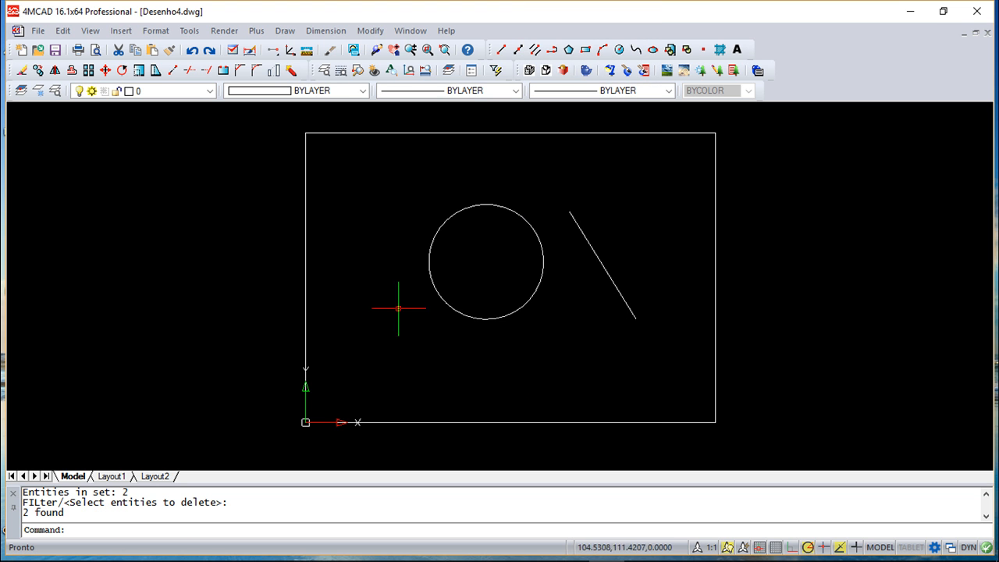
Check the marker blips by making trial selection windows around the remaining diagonal line, cancelling each one.
{"action": "scroll", "coordinate": [489, 324], "scroll_direction": "up", "scroll_amount": 2}
{"action": "scroll", "coordinate": [523, 323], "scroll_direction": "down", "scroll_amount": 1}
{"action": "middle_click_drag", "start_coordinate": [626, 329], "coordinate": [560, 382]}
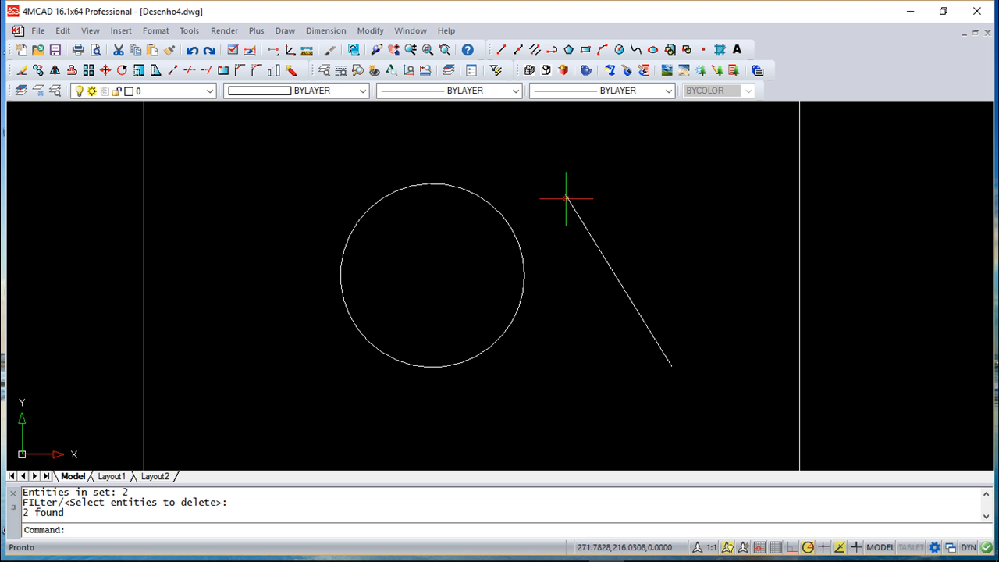
{"action": "left_click", "coordinate": [564, 263]}
{"action": "key", "text": "Escape"}
{"action": "key", "text": "Escape"}
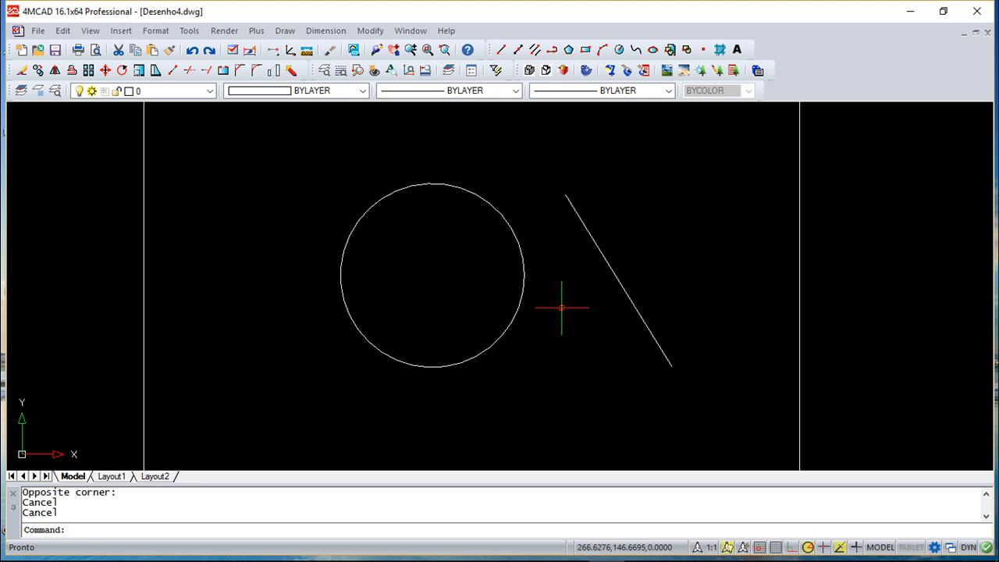
{"action": "left_click", "coordinate": [655, 208]}
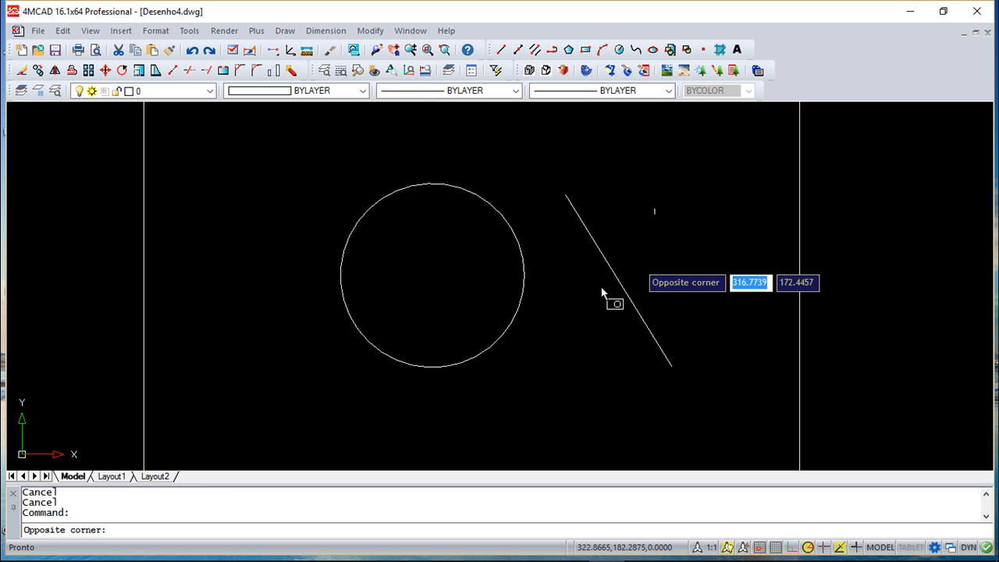
{"action": "left_click", "coordinate": [586, 346]}
{"action": "key", "text": "Escape"}
{"action": "key", "text": "Escape"}
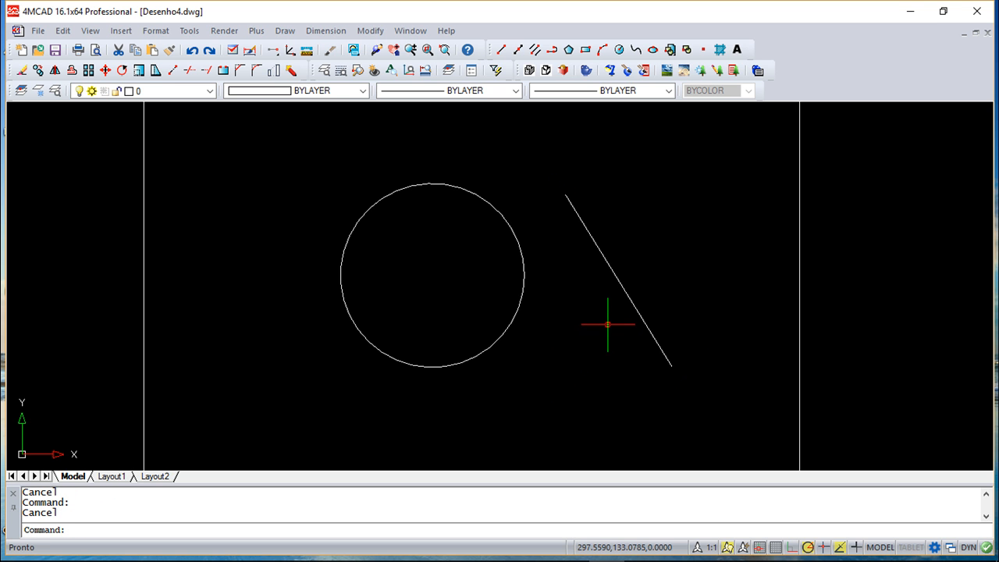
Review the display options in the drawing settings and close the dialog.
{"action": "left_click", "coordinate": [189, 31]}
{"action": "left_click", "coordinate": [229, 305]}
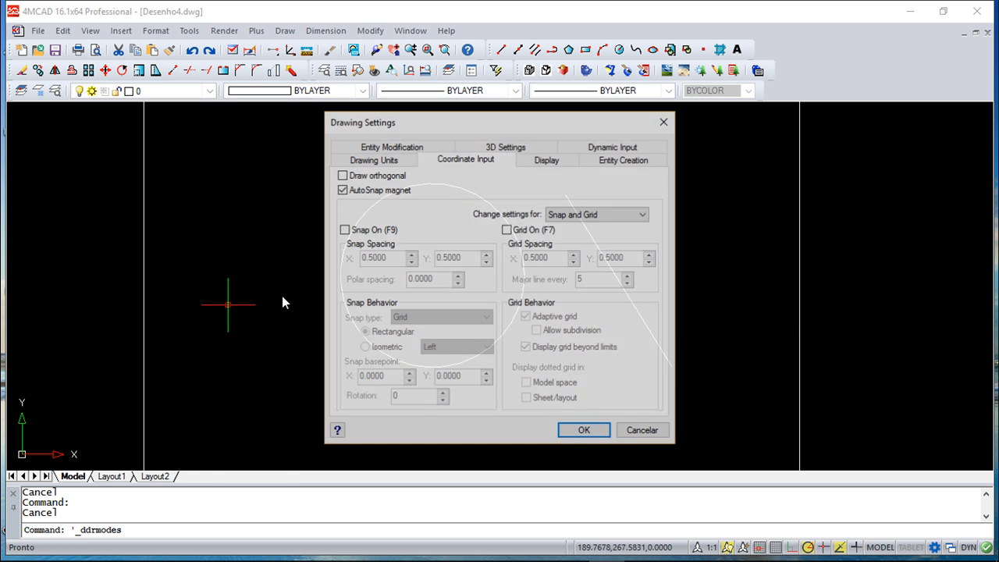
{"action": "left_click", "coordinate": [549, 160]}
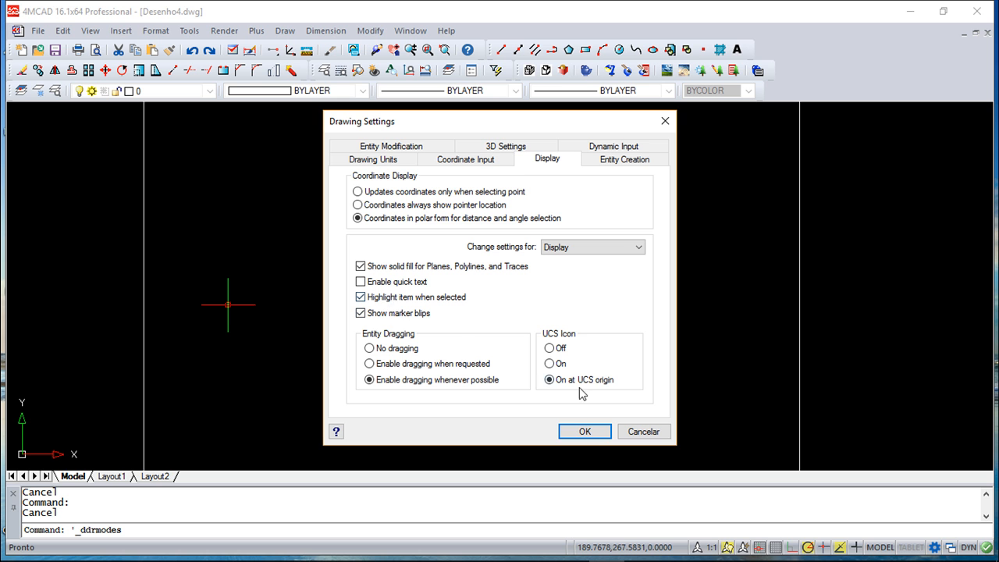
{"action": "left_click", "coordinate": [584, 432]}
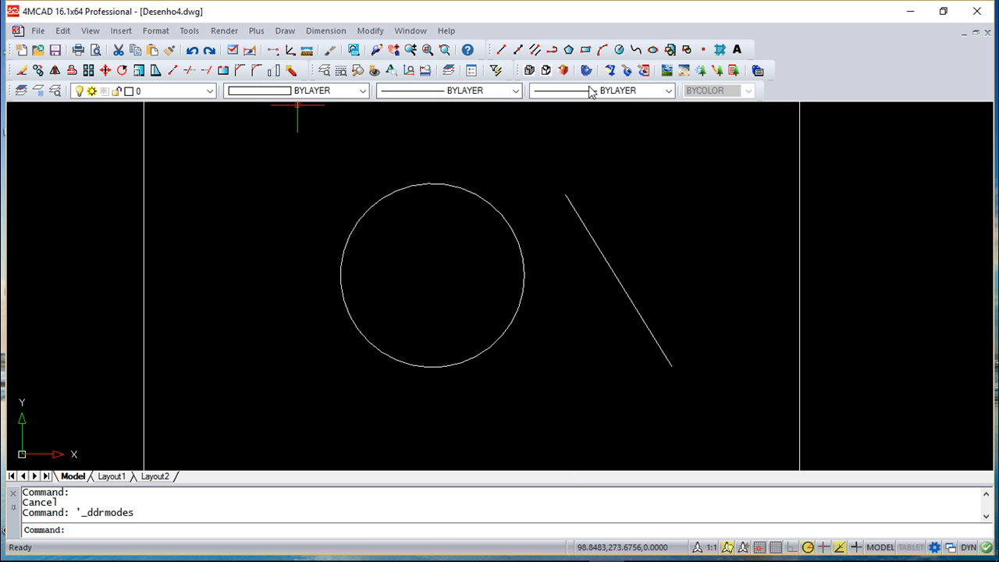
Add the multiline text "CADsoft" with a text height of 20 to the right of the circle.
{"action": "left_click", "coordinate": [737, 49]}
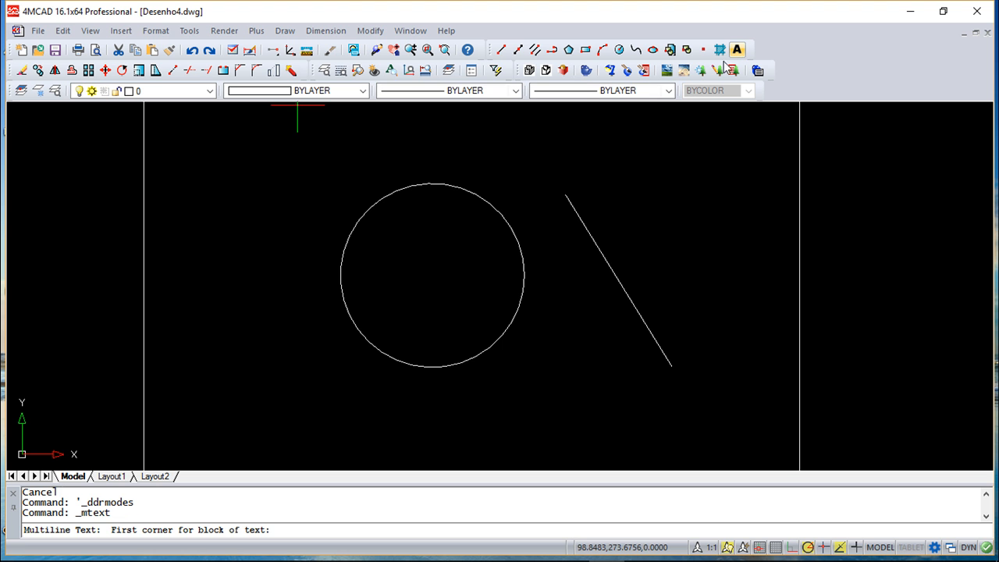
{"action": "left_click", "coordinate": [537, 191]}
{"action": "left_click", "coordinate": [713, 242]}
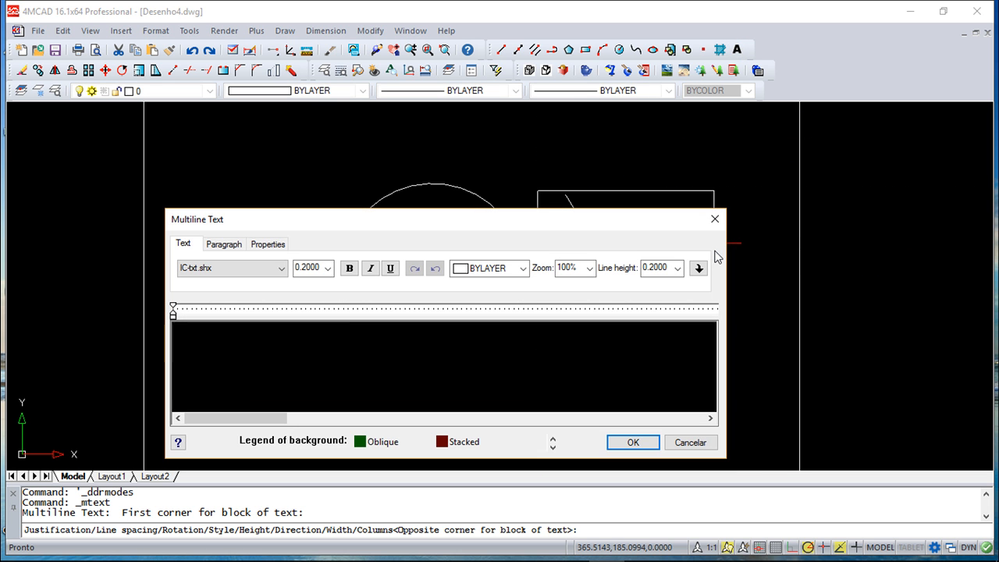
{"action": "type", "text": "CADsoft"}
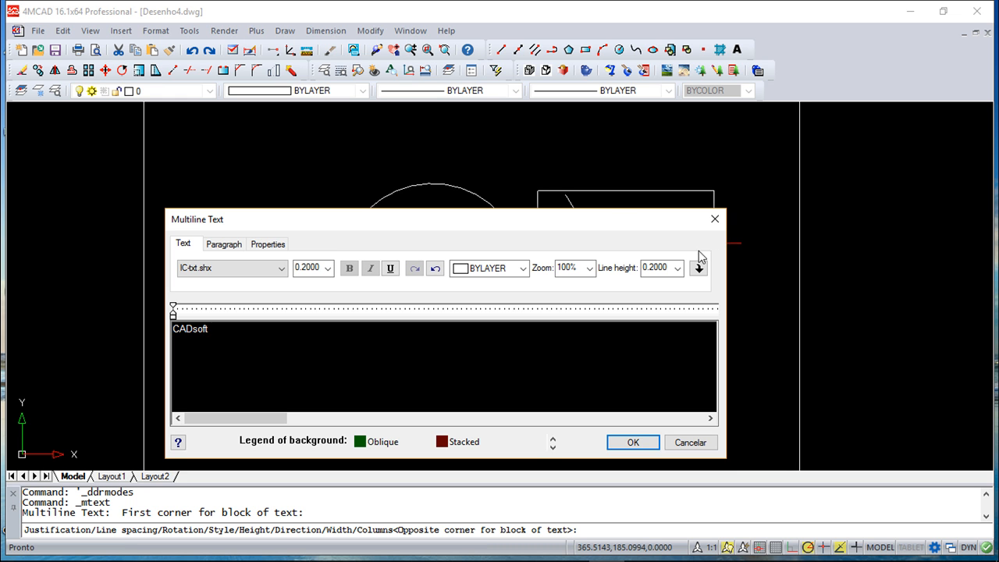
{"action": "left_click_drag", "start_coordinate": [211, 332], "coordinate": [161, 329]}
{"action": "left_click", "coordinate": [312, 267]}
{"action": "type", "text": "20"}
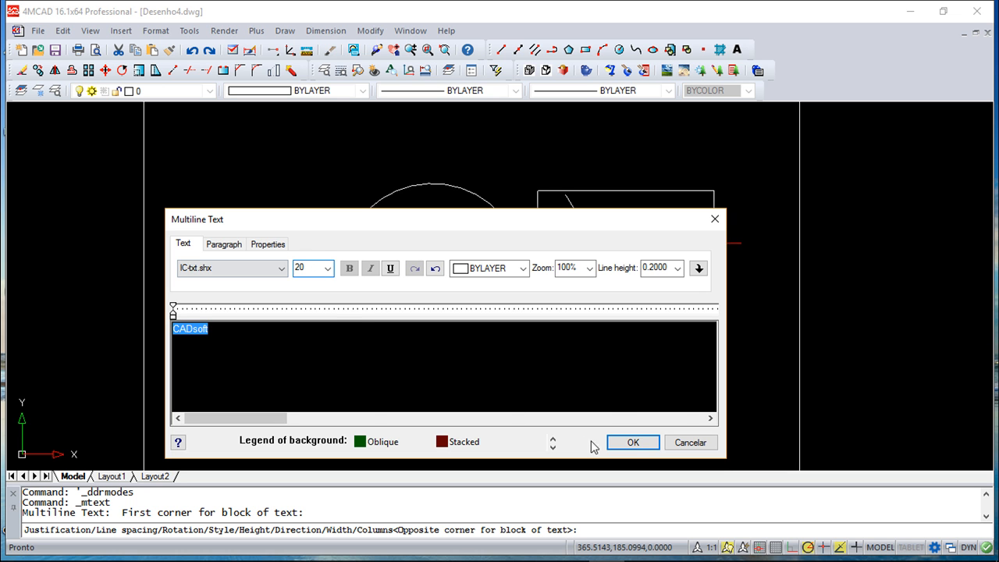
{"action": "left_click", "coordinate": [627, 440]}
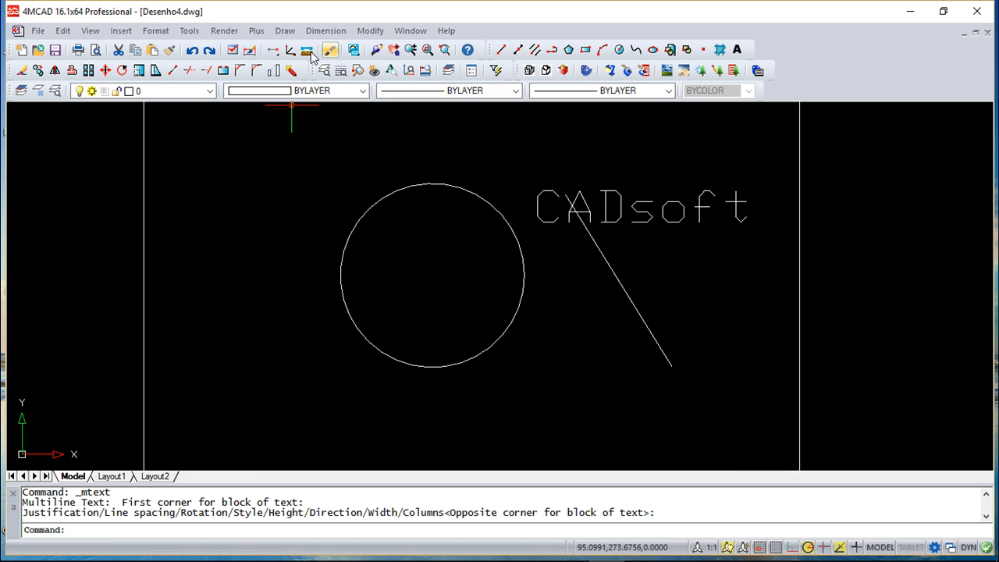
Erase the diagonal line that crosses the CADsoft text.
{"action": "left_click", "coordinate": [22, 70]}
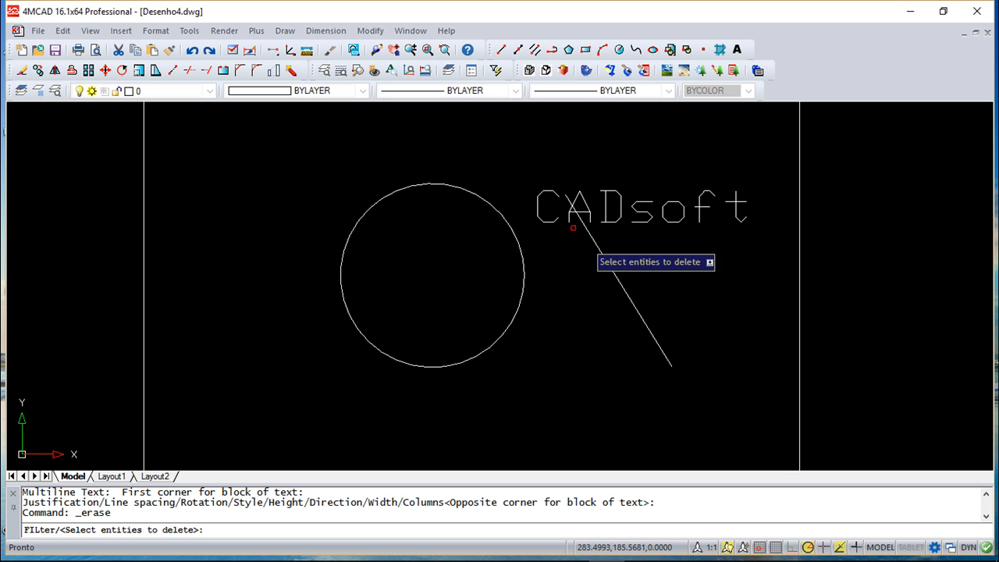
{"action": "left_click", "coordinate": [608, 271]}
{"action": "right_click", "coordinate": [575, 352]}
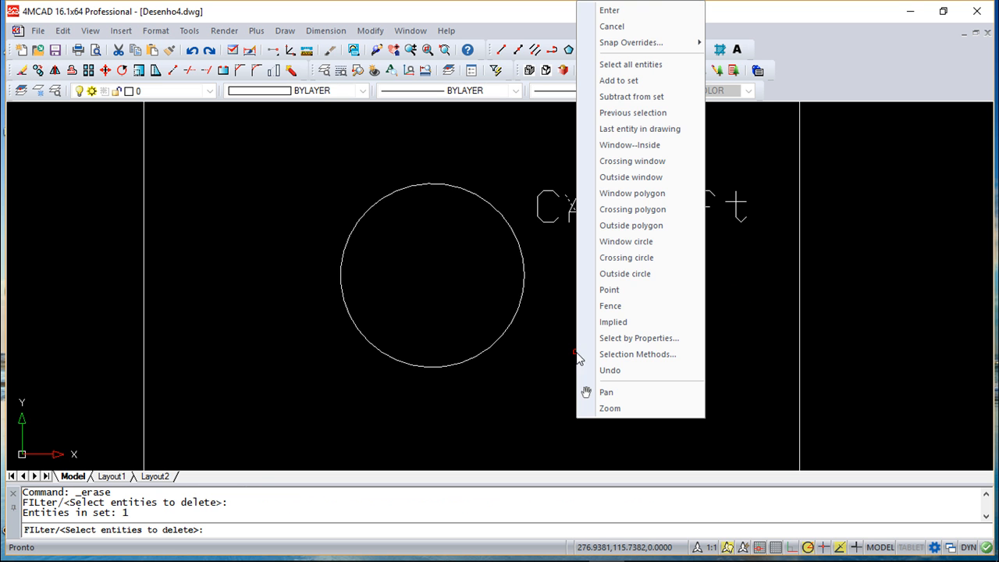
{"action": "left_click", "coordinate": [645, 11]}
{"action": "mouse_move", "coordinate": [647, 284]}
{"action": "middle_mouse_down"}
{"action": "mouse_move", "coordinate": [488, 331]}
{"action": "mouse_move", "coordinate": [520, 315]}
{"action": "middle_mouse_up"}
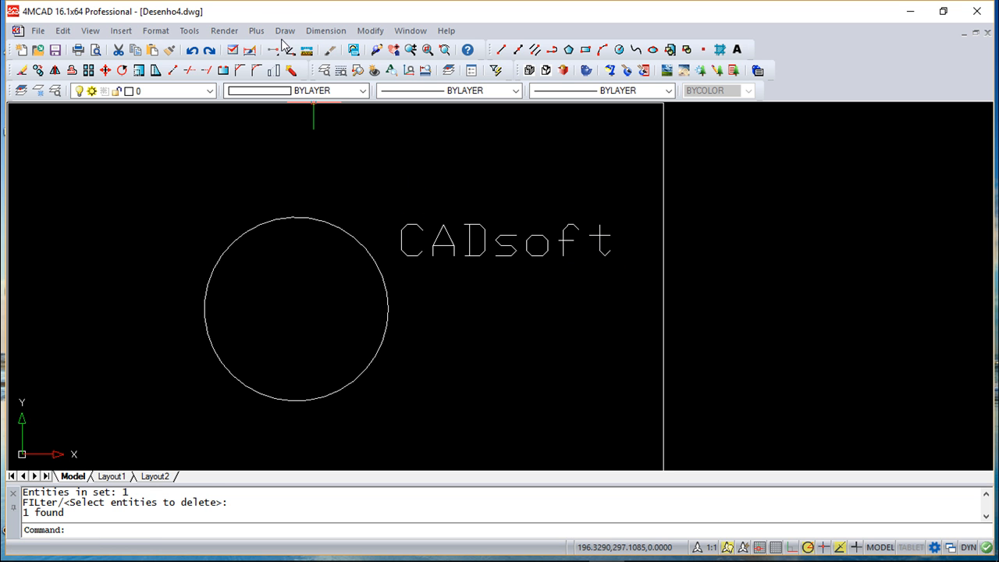
Turn on Enable quick text in the display part of the drawing settings and regenerate all viewports.
{"action": "left_click", "coordinate": [189, 31]}
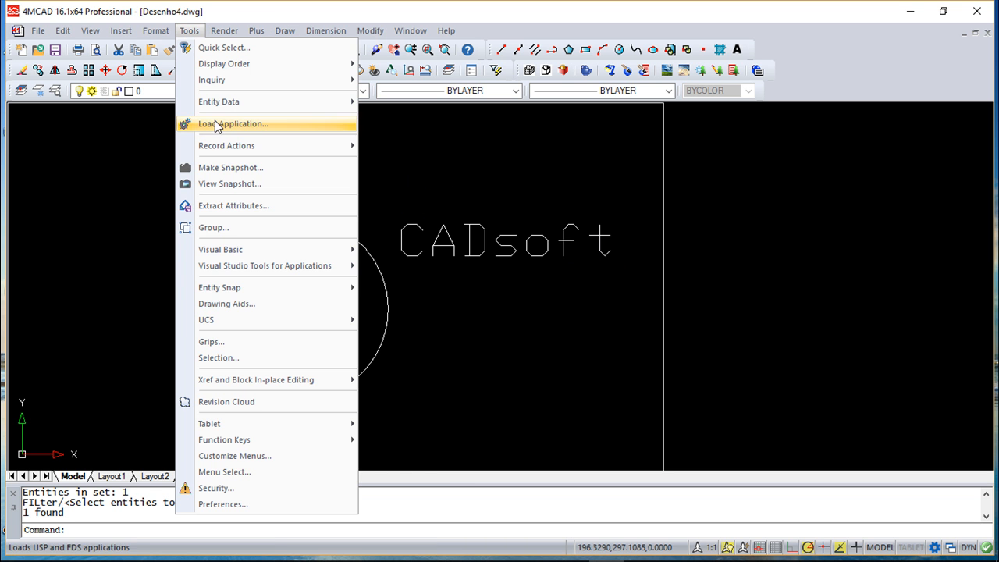
{"action": "left_click", "coordinate": [211, 304]}
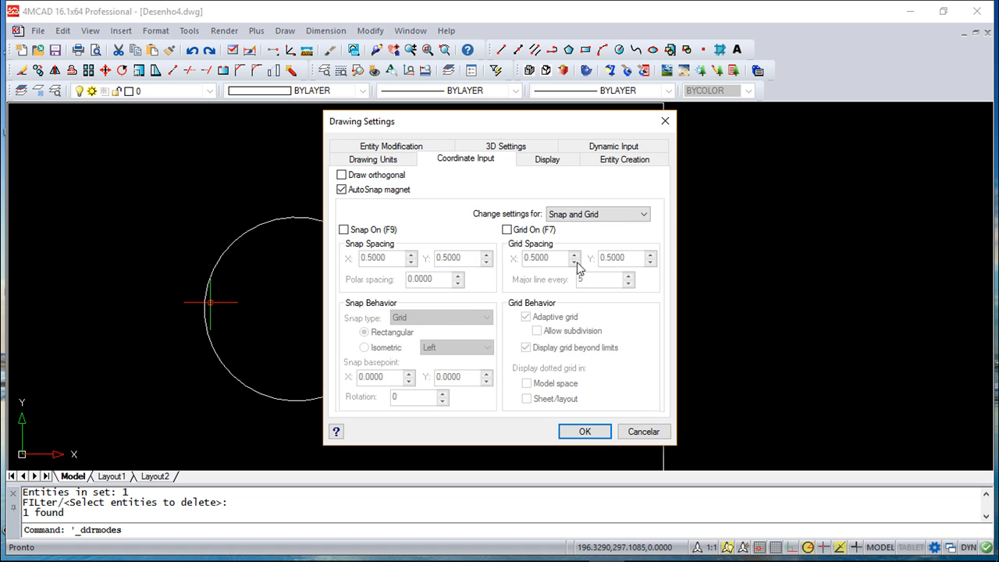
{"action": "left_click", "coordinate": [569, 163]}
{"action": "left_click", "coordinate": [360, 283]}
{"action": "left_click", "coordinate": [595, 431]}
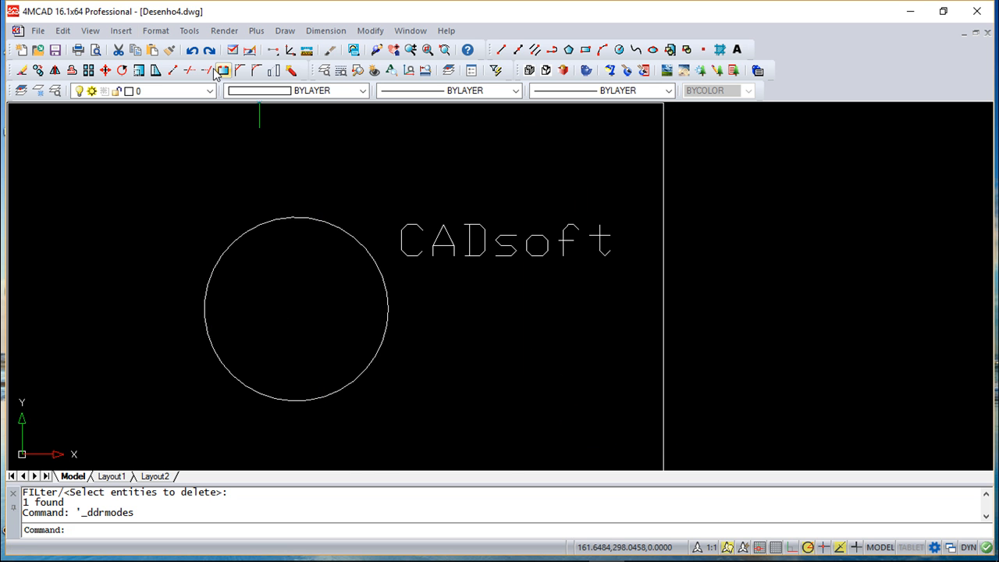
{"action": "left_click", "coordinate": [91, 31]}
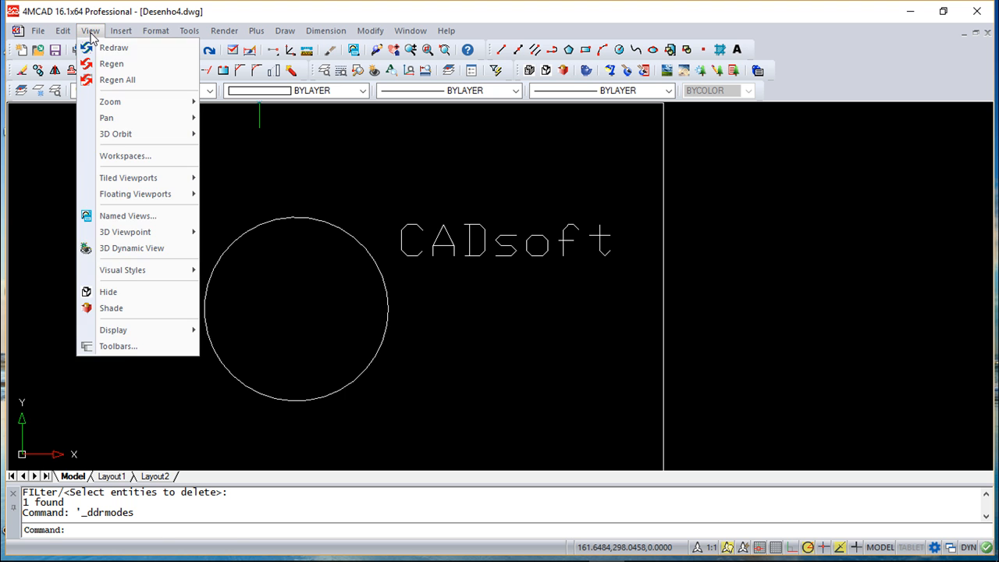
{"action": "left_click", "coordinate": [117, 79]}
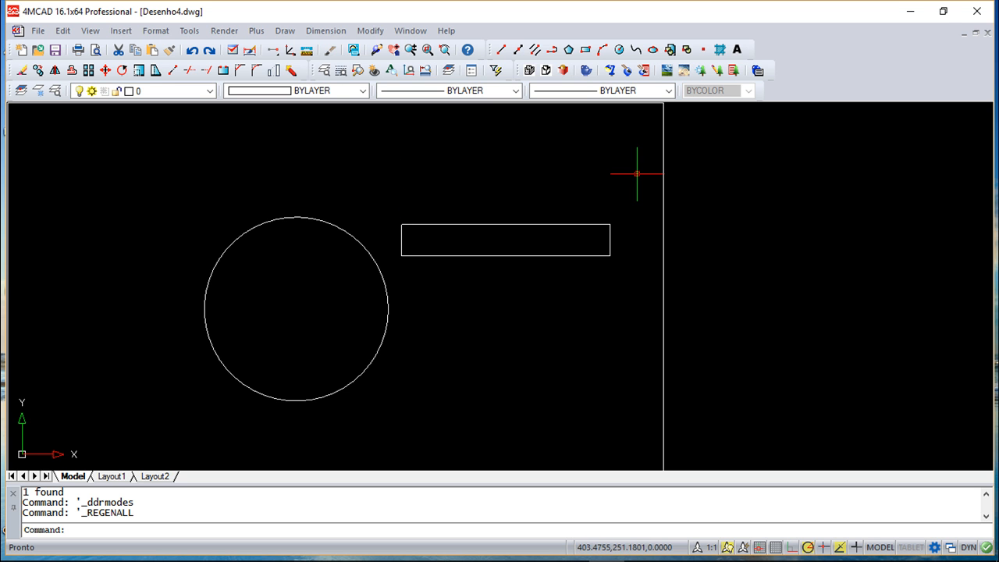
{"action": "left_click", "coordinate": [668, 90]}
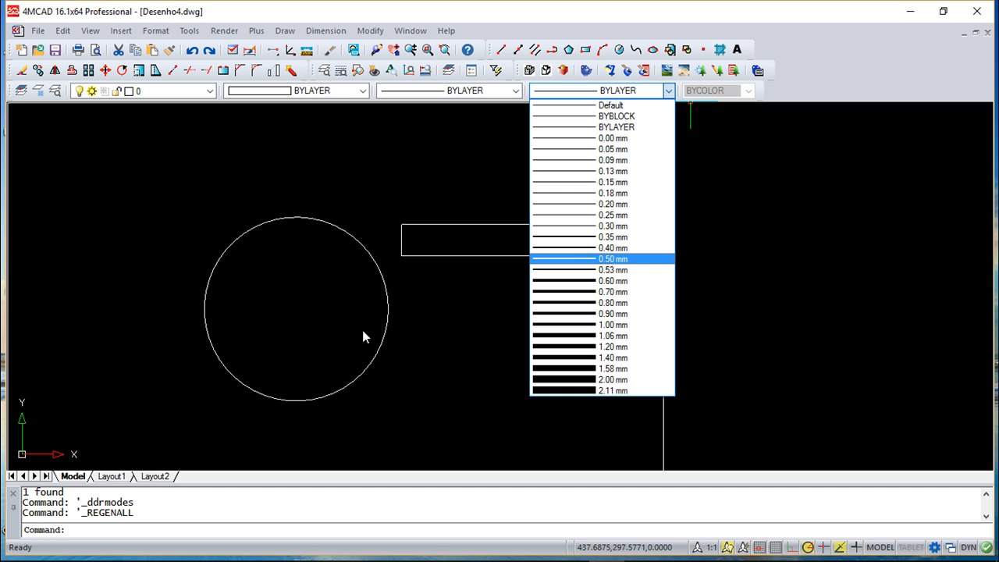
{"action": "left_click", "coordinate": [396, 348]}
{"action": "key", "text": "Escape"}
{"action": "key", "text": "Escape"}
{"action": "key", "text": "Escape"}
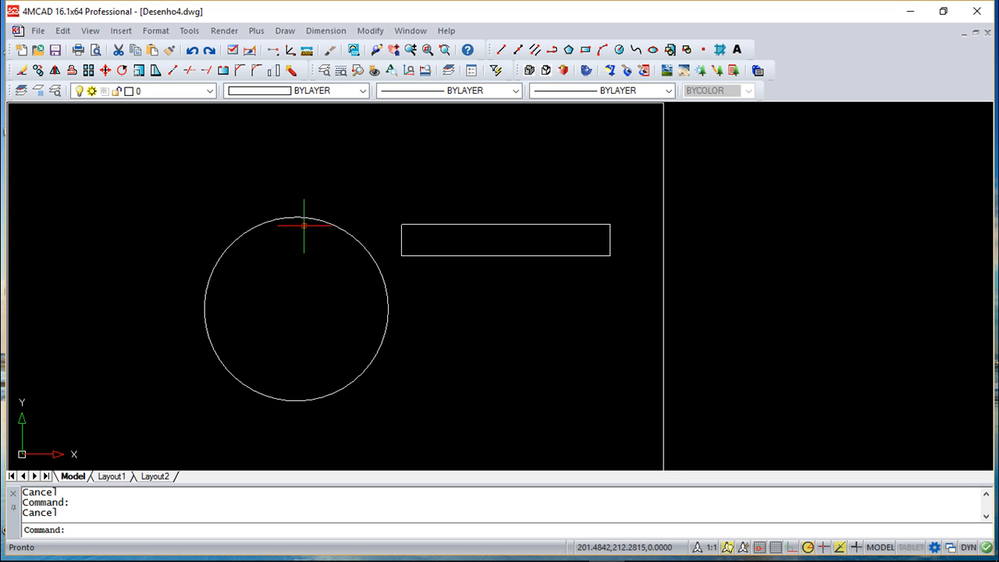
{"action": "mouse_move", "coordinate": [424, 357]}
{"action": "middle_mouse_down"}
{"action": "mouse_move", "coordinate": [671, 364]}
{"action": "mouse_move", "coordinate": [591, 330]}
{"action": "middle_mouse_up"}
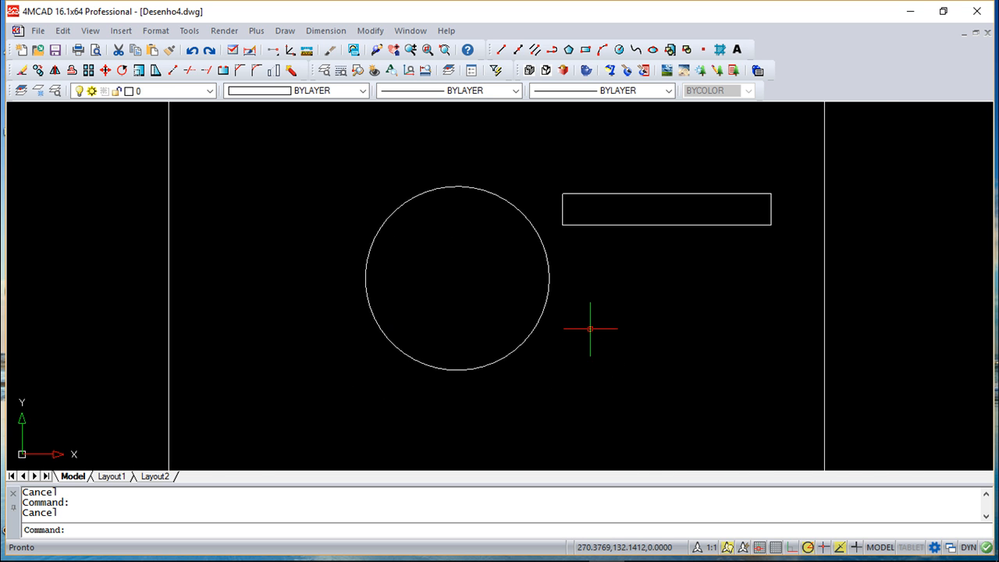
Turn on Display lineweights in the lineweight display settings of the drawing.
{"action": "left_click", "coordinate": [190, 32]}
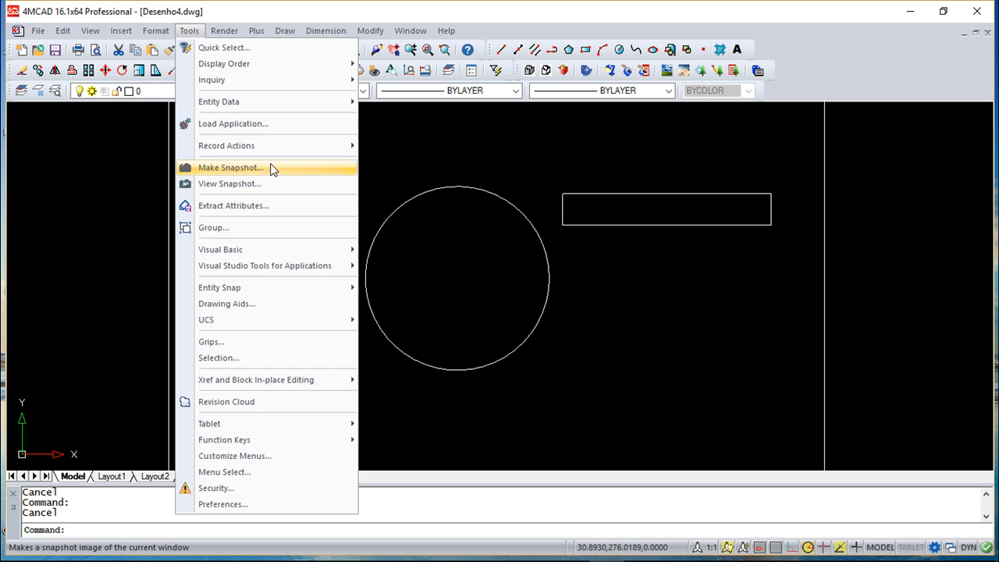
{"action": "left_click", "coordinate": [226, 304]}
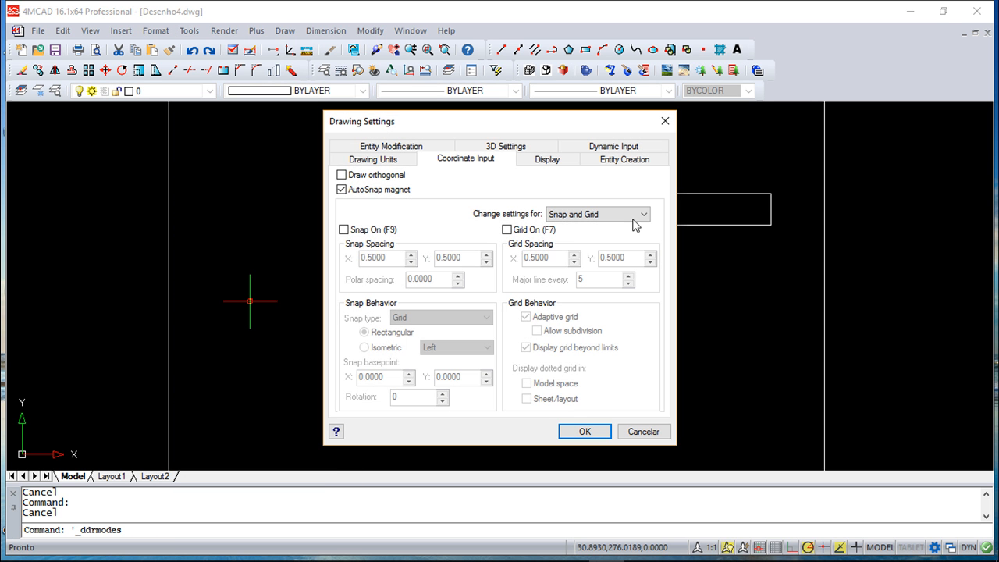
{"action": "left_click", "coordinate": [547, 160]}
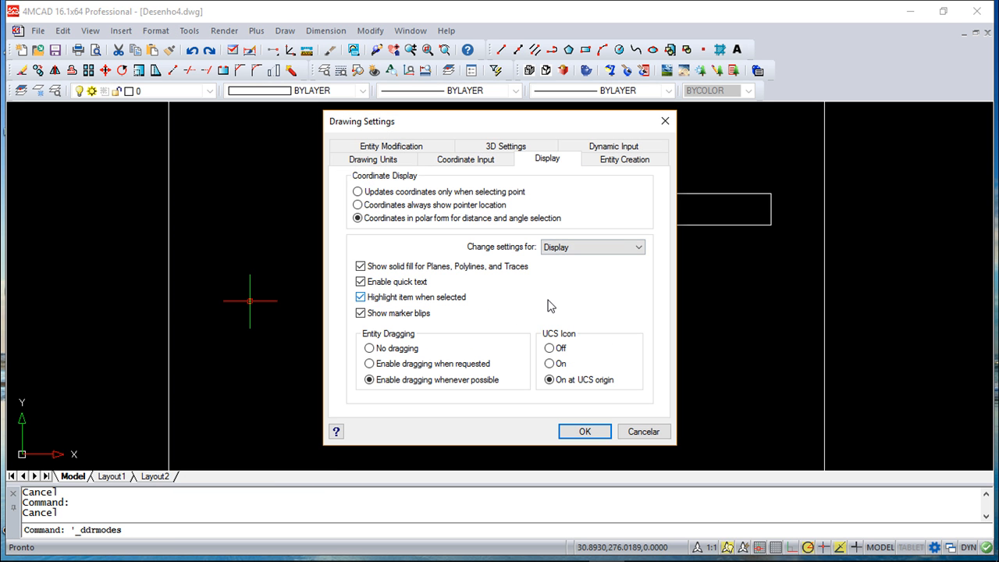
{"action": "left_click", "coordinate": [631, 248]}
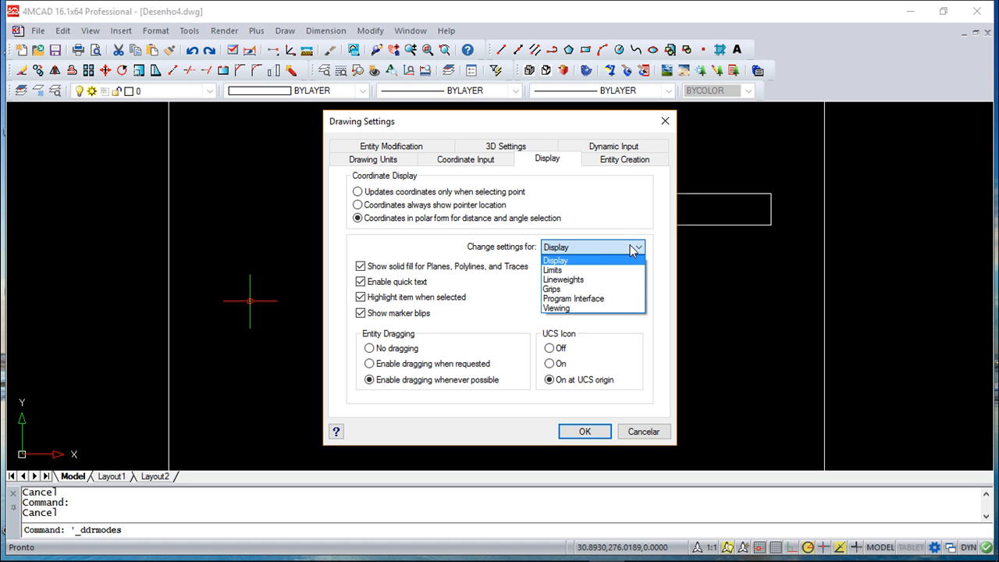
{"action": "left_click", "coordinate": [574, 280]}
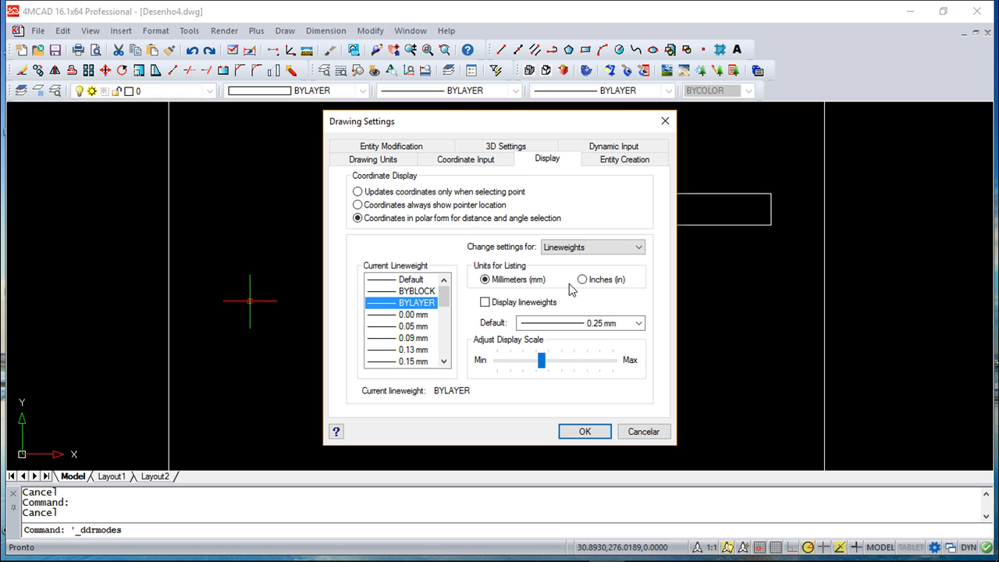
{"action": "left_click", "coordinate": [485, 302]}
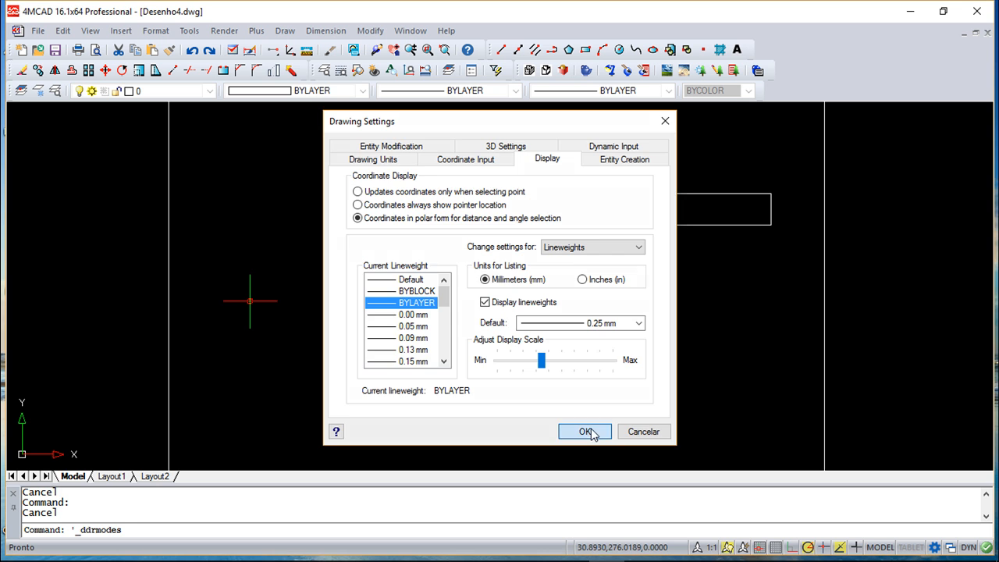
{"action": "left_click", "coordinate": [585, 432]}
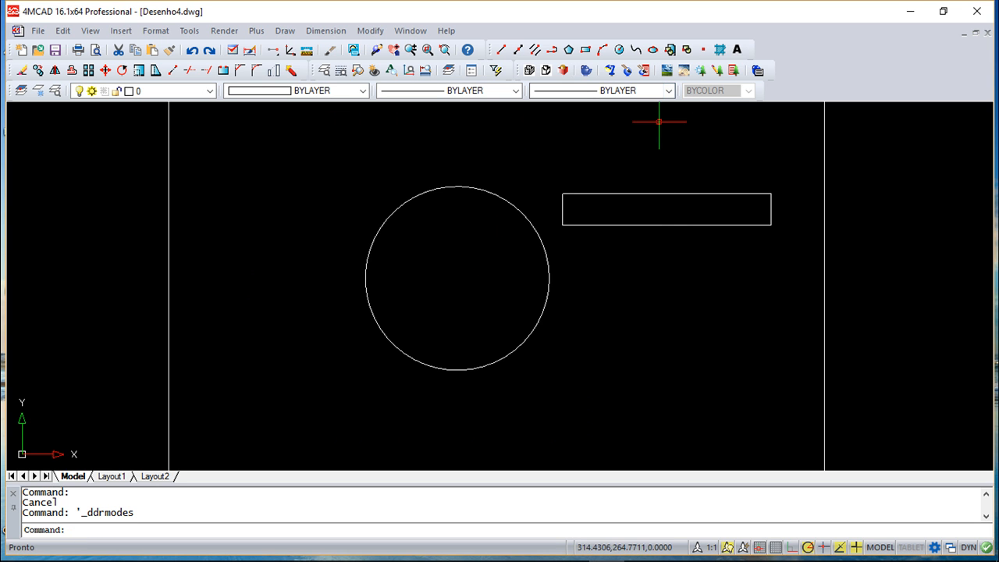
Set the current lineweight to 1.00 mm and draw a single diagonal line about 149 units long to the left of the circle.
{"action": "left_click", "coordinate": [668, 91]}
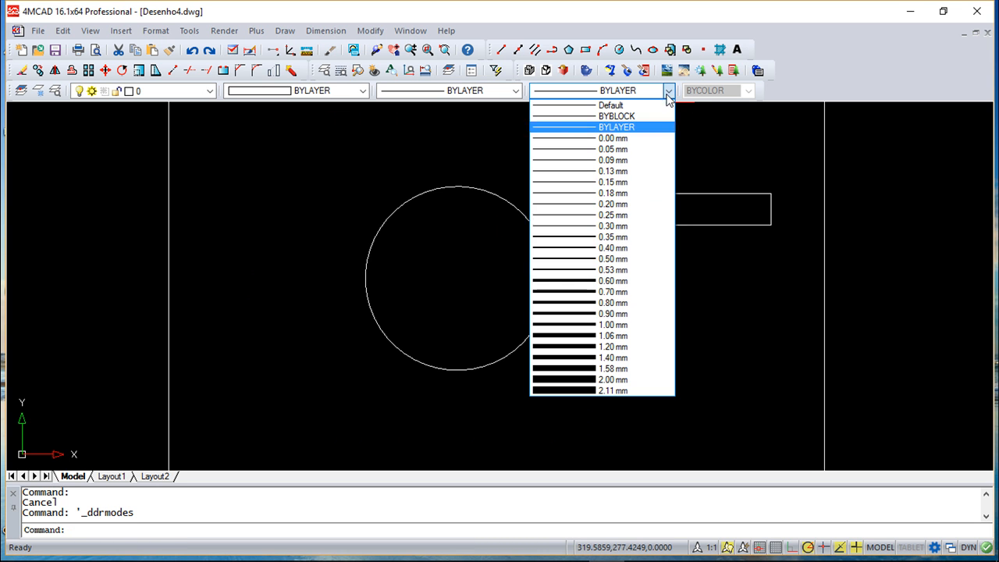
{"action": "left_click", "coordinate": [591, 324]}
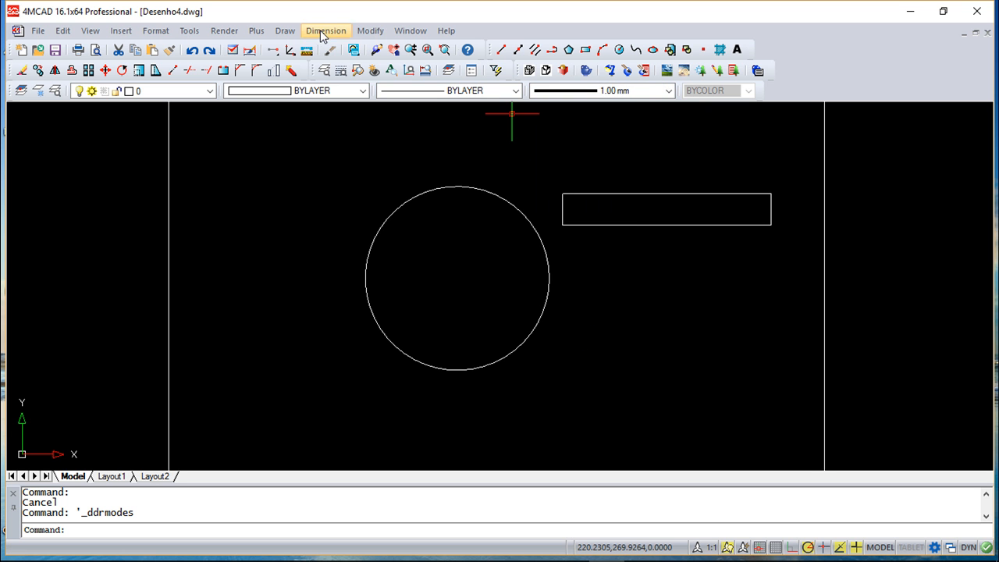
{"action": "left_click", "coordinate": [500, 49]}
{"action": "left_click", "coordinate": [239, 201]}
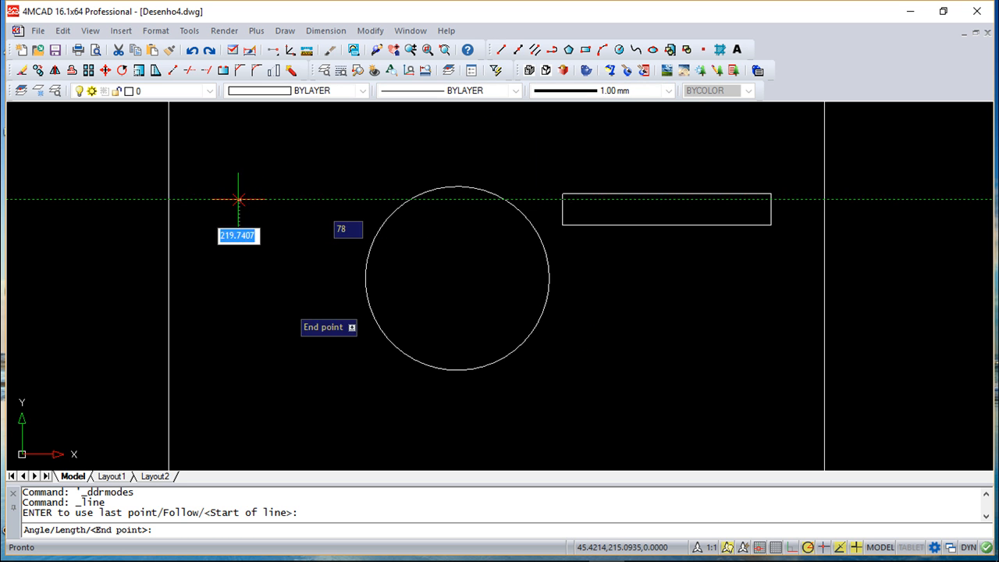
{"action": "left_click", "coordinate": [358, 401]}
{"action": "right_click", "coordinate": [544, 401]}
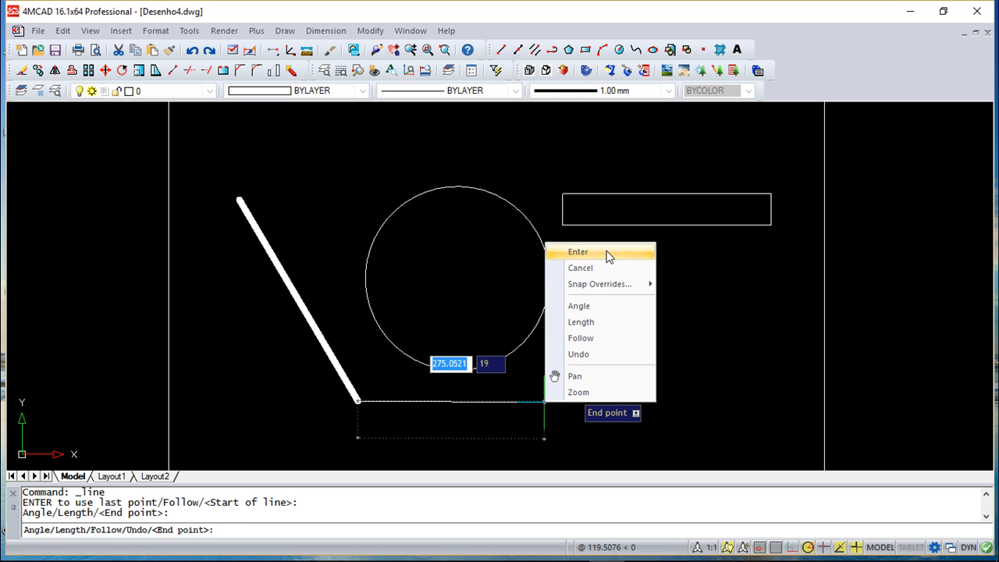
{"action": "left_click", "coordinate": [578, 252]}
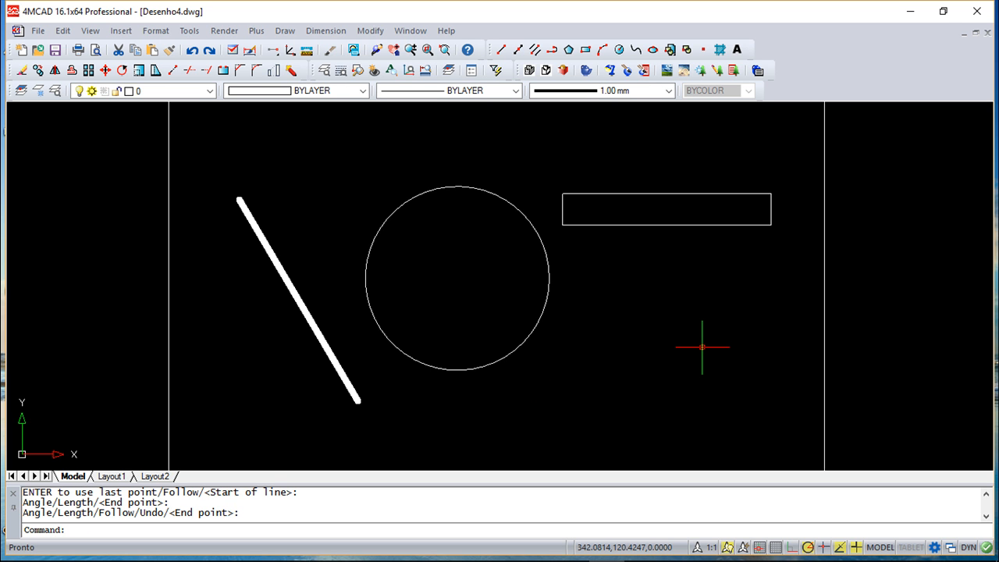